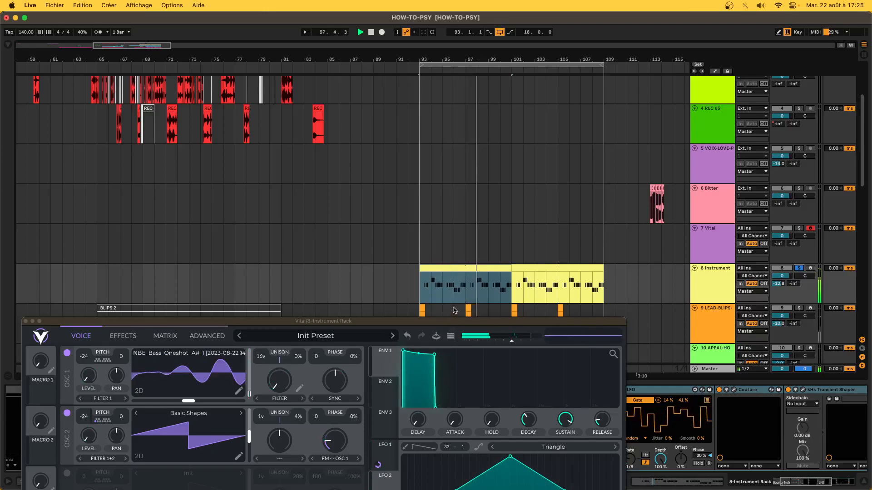
Stop playback and focus the arrangement on the short bass clips at bar 113 of the Bitter track
key("space")
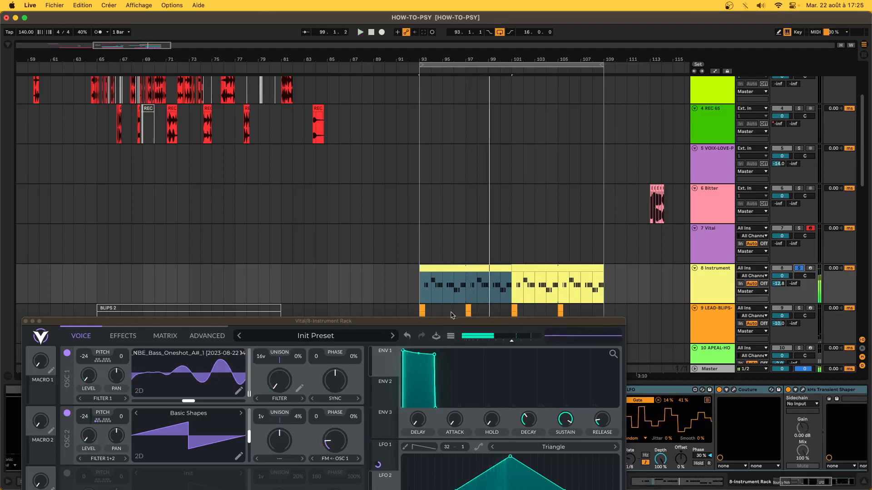
left_click_drag(456, 321, 445, 89)
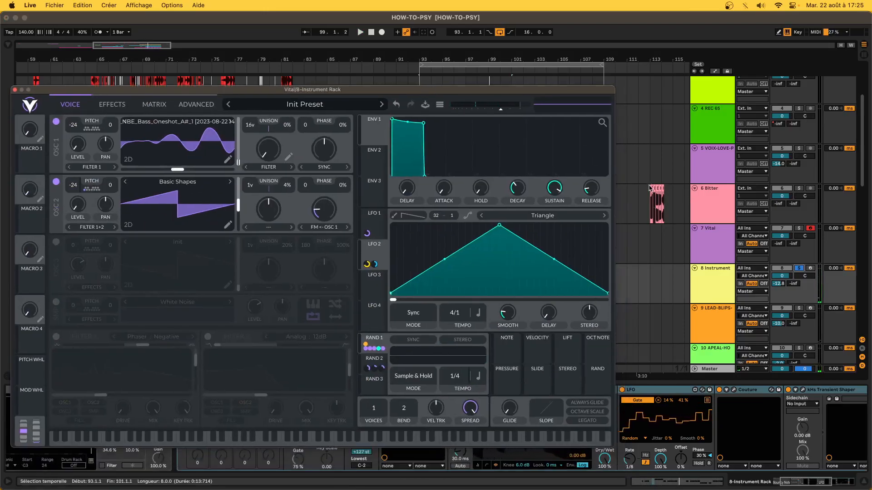
left_click(650, 209)
scroll(650, 205, "up", 5)
scroll(649, 190, "right", 5)
scroll(650, 191, "right", 5)
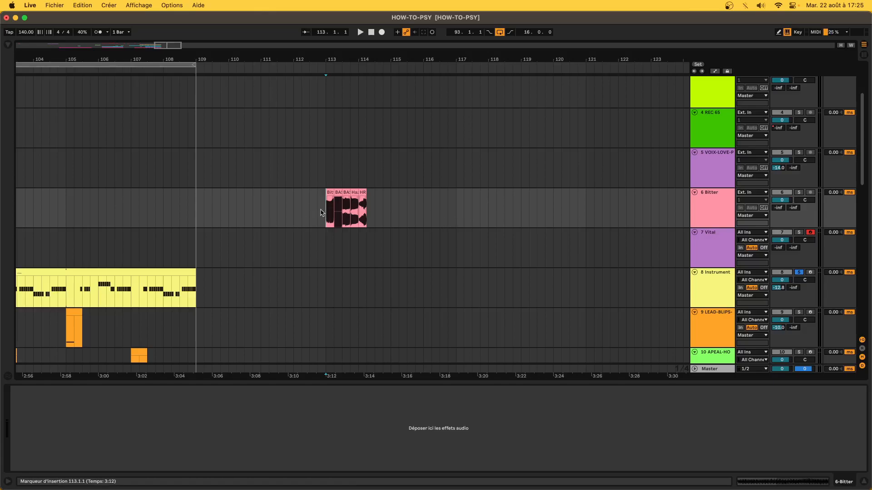
Open the SPARK-BANK folder in the browser and audition the HR_Slosh_Your_Pot_Off_A#, Indignant and Let Roll Bass samples
left_click(8, 45)
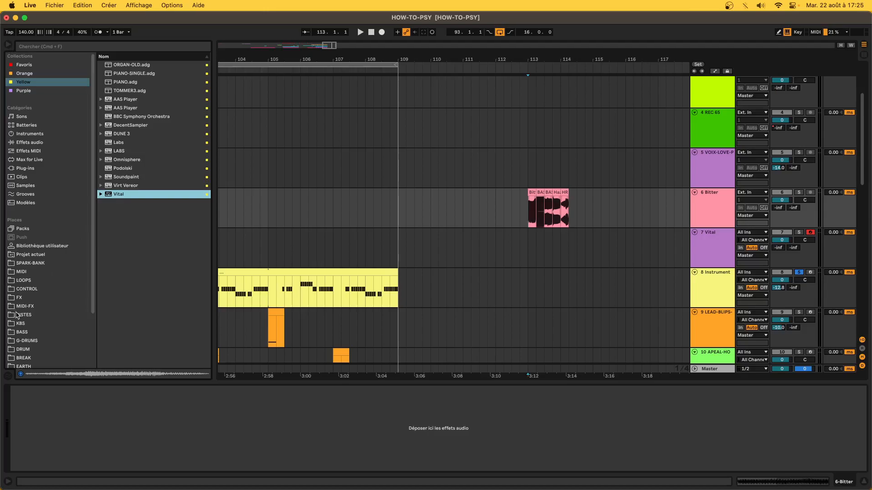
scroll(22, 340, "down", 5)
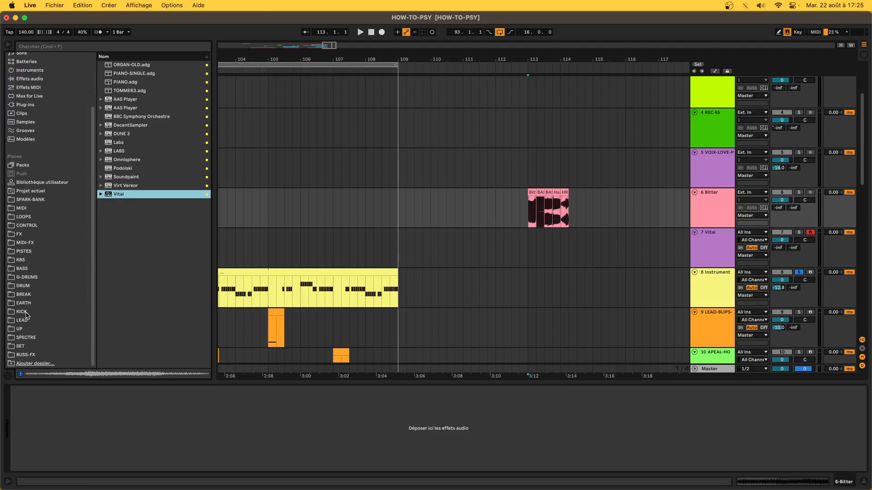
left_click(30, 200)
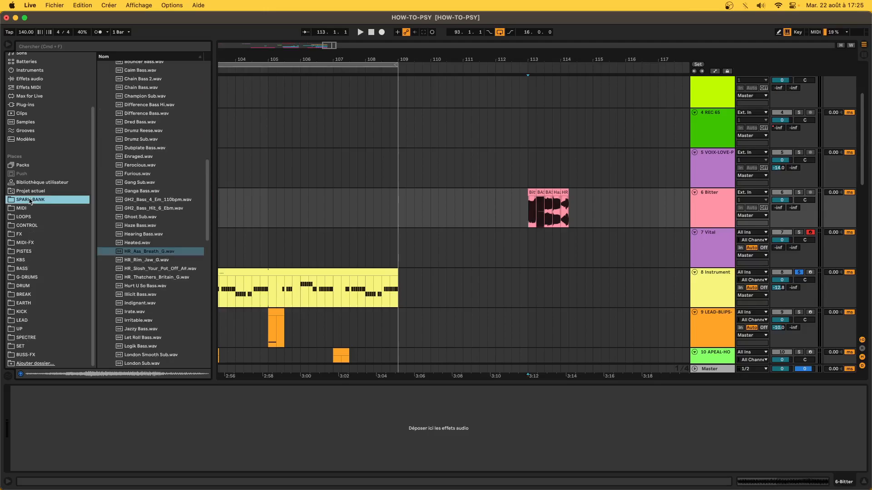
left_click(145, 269)
left_click(145, 303)
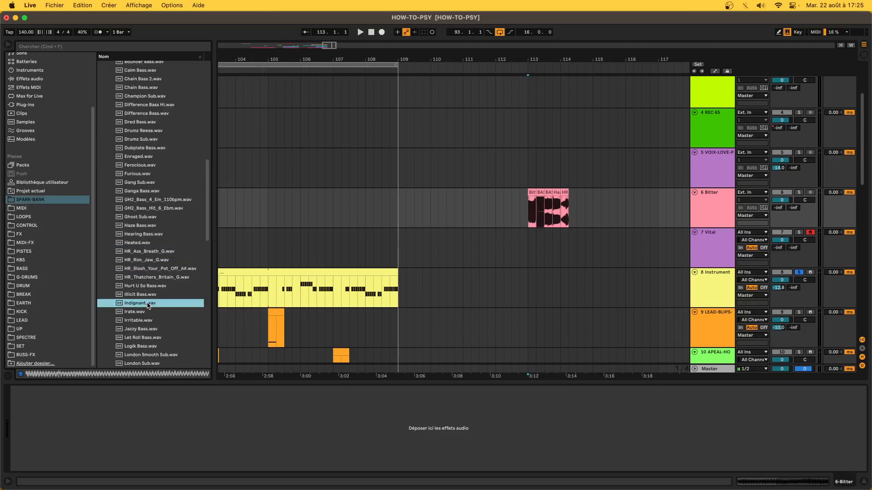
left_click(135, 337)
Consolidate the adjacent bass clips on the Bitter track, from Bitter through HR_Ass_Breath_G, into one clip
left_click(530, 195)
scroll(531, 194, "up", 2)
scroll(531, 194, "up", 4)
left_click(542, 194)
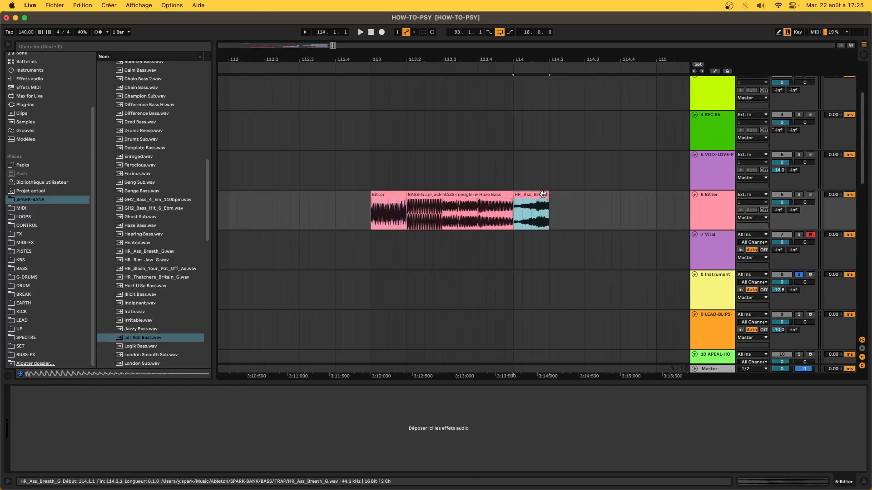
left_click(389, 195, "shift")
key("super+j")
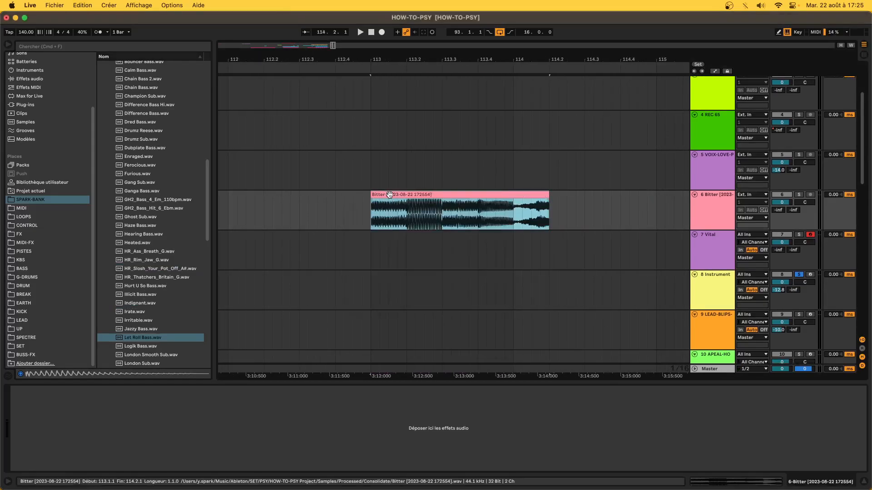
Load the consolidated Bitter clip as the wavetable of oscillator 1 in the Vital track's synth
left_click(398, 244)
left_click_drag(311, 140, 296, 259)
left_click(329, 238)
left_click_drag(176, 354, 203, 295)
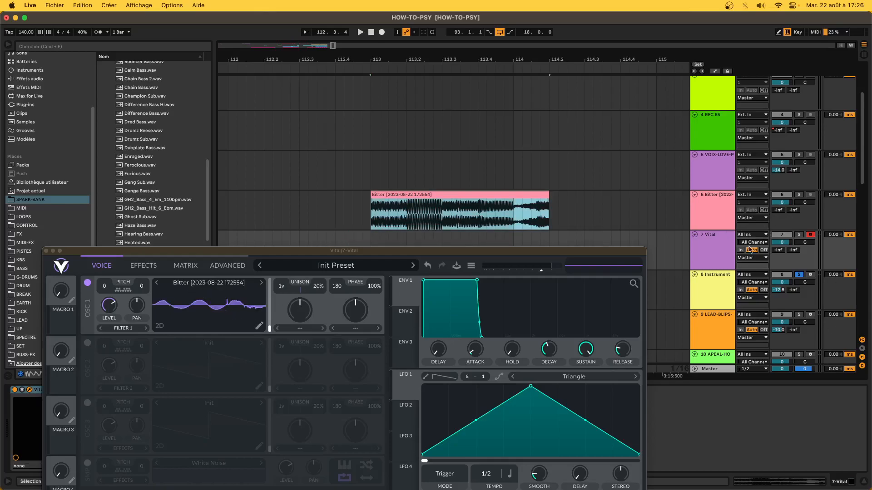
Solo the Vital track and transpose oscillator 1 to -12
left_click(679, 262)
left_click(242, 347)
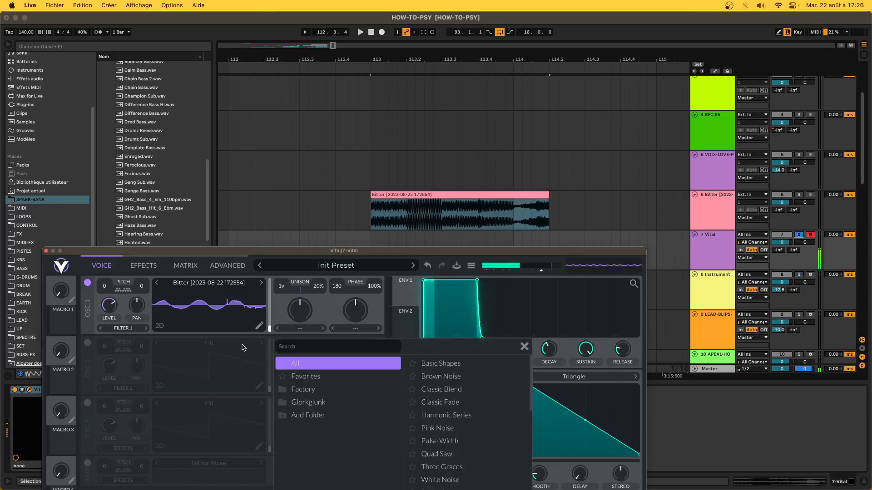
left_click(177, 267)
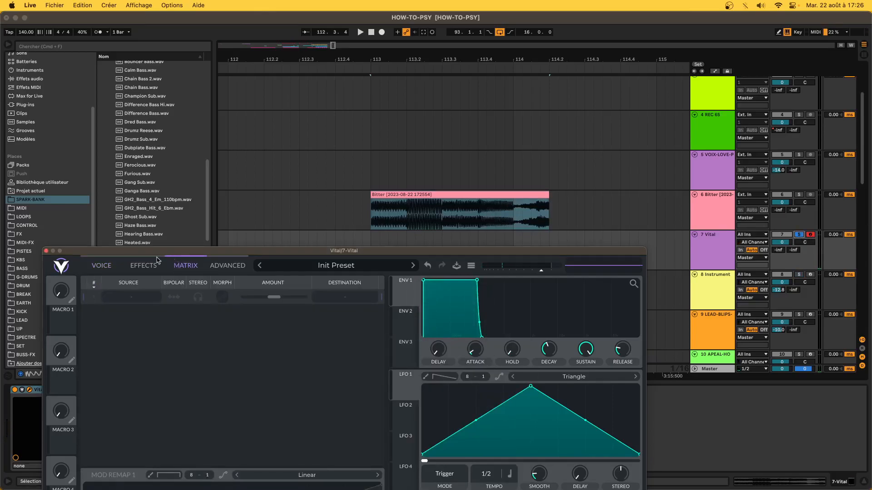
left_click(100, 264)
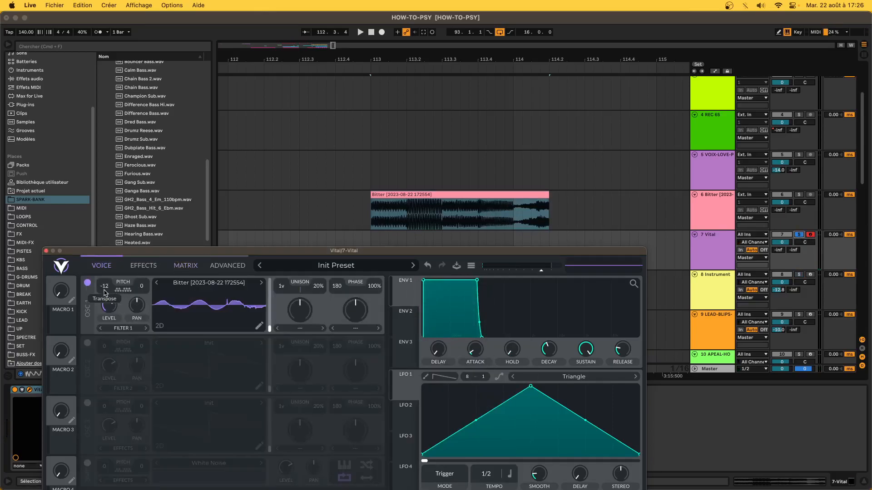
Modulate oscillator 1's wave frame with Random 1, set to stereo and Sample & Hold mode
mouse_move(270, 327)
mouse_move(270, 327)
left_mouse_down()
mouse_move(268, 285)
mouse_move(264, 331)
left_mouse_up()
left_click_drag(278, 251, 299, 23)
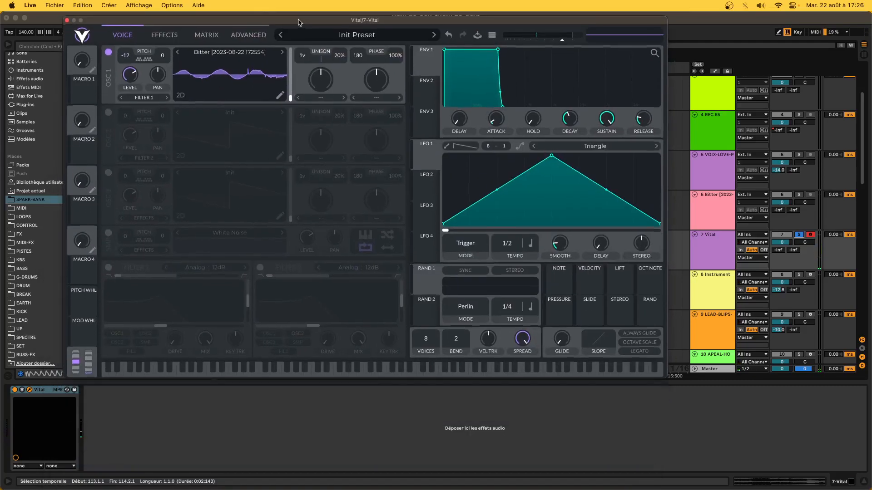
left_click_drag(426, 283, 290, 99)
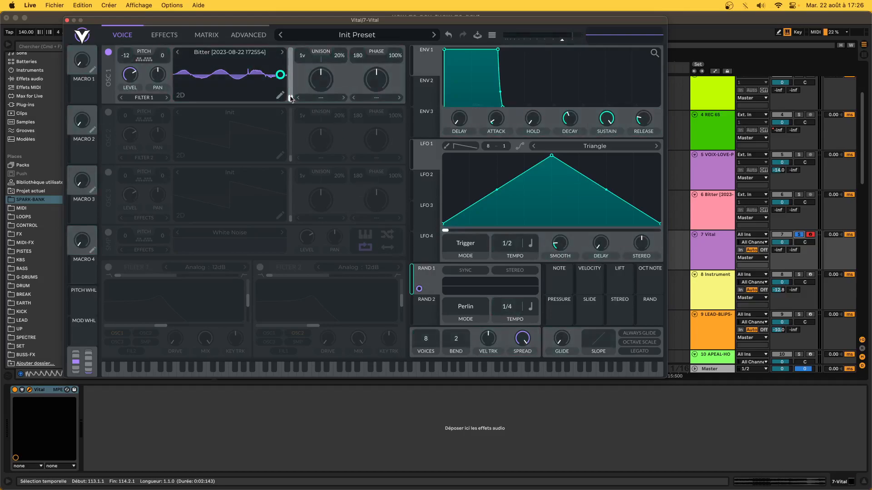
left_click(504, 275)
left_click(472, 310)
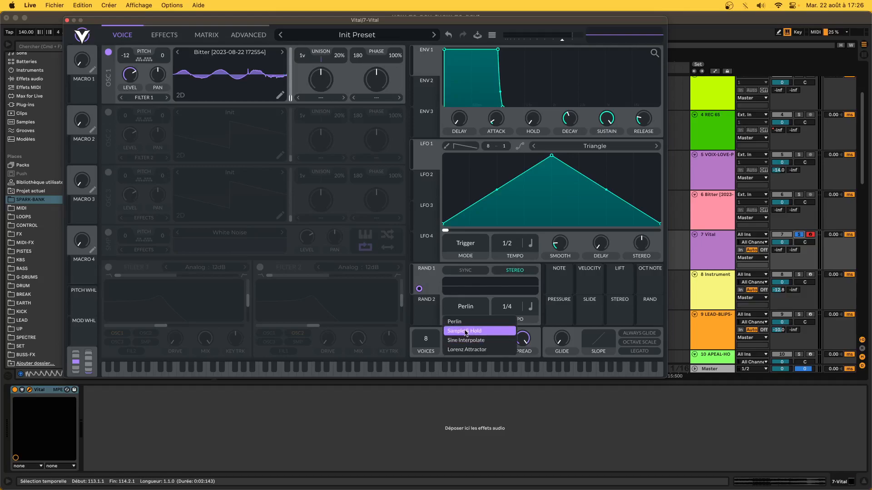
left_click(466, 331)
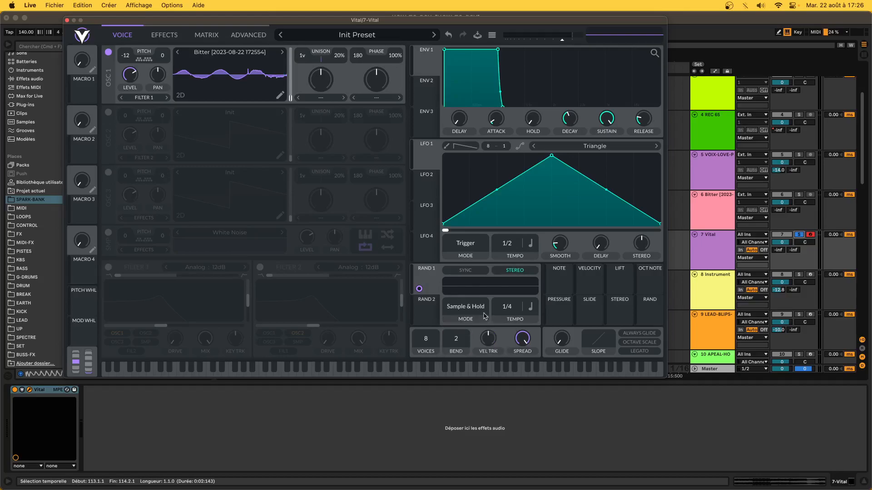
Close the synth window and delete the Vital and Bitter tracks
left_click(67, 21)
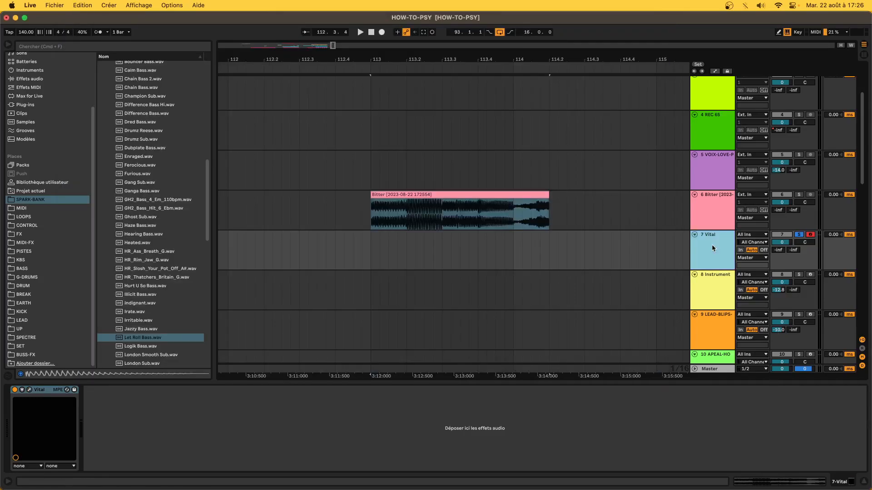
key("Delete")
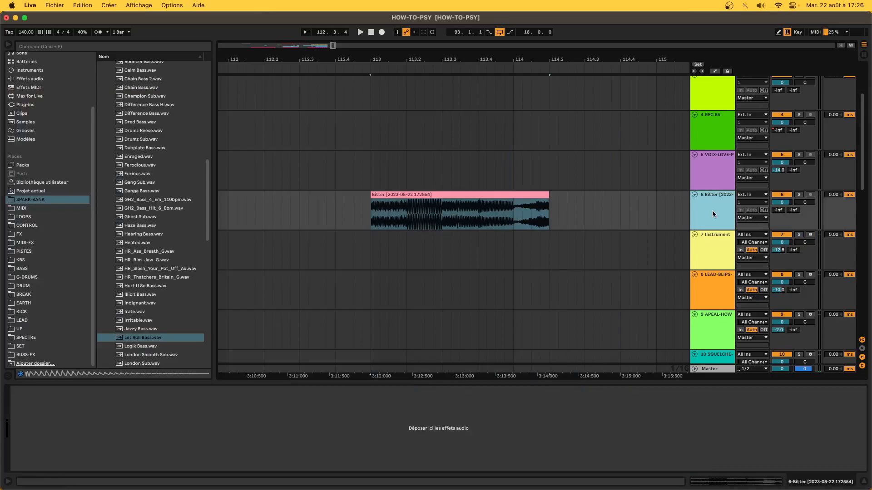
key("Delete")
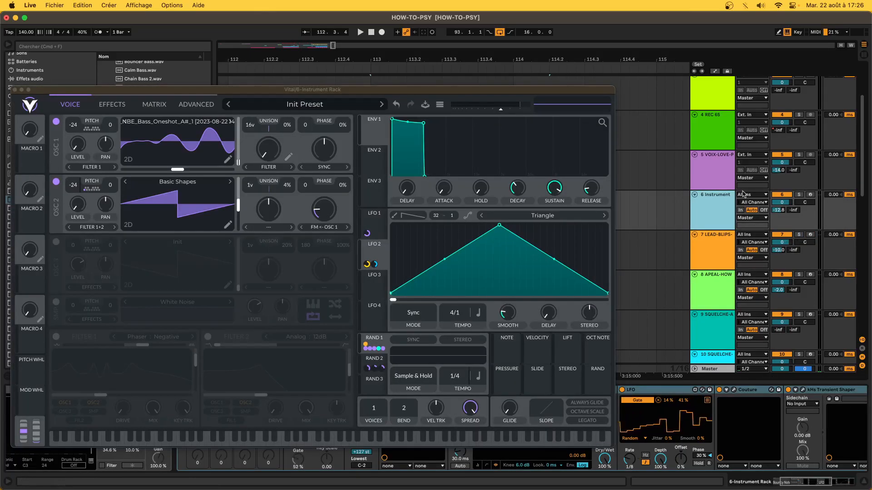
Examine the modulation and transpose snap settings of oscillators 1 and 2 in the Instrument track's Vital
left_click_drag(171, 92, 214, 76)
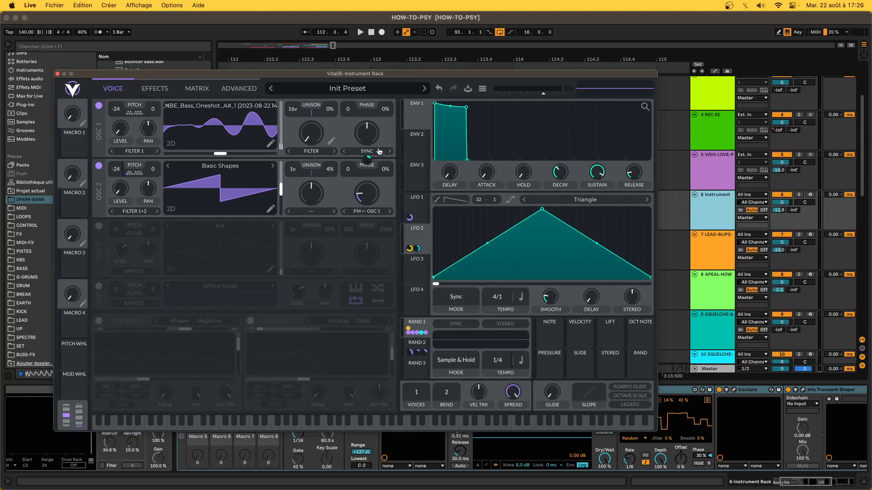
mouse_move(368, 158)
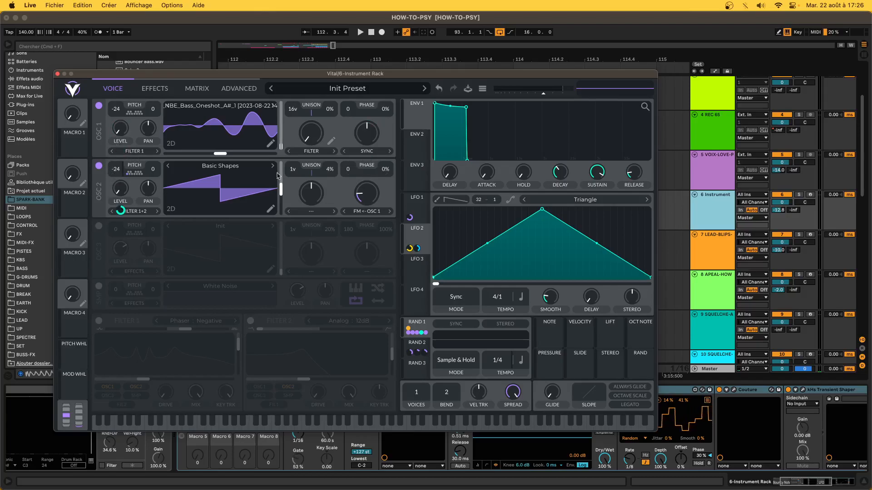
mouse_move(376, 195)
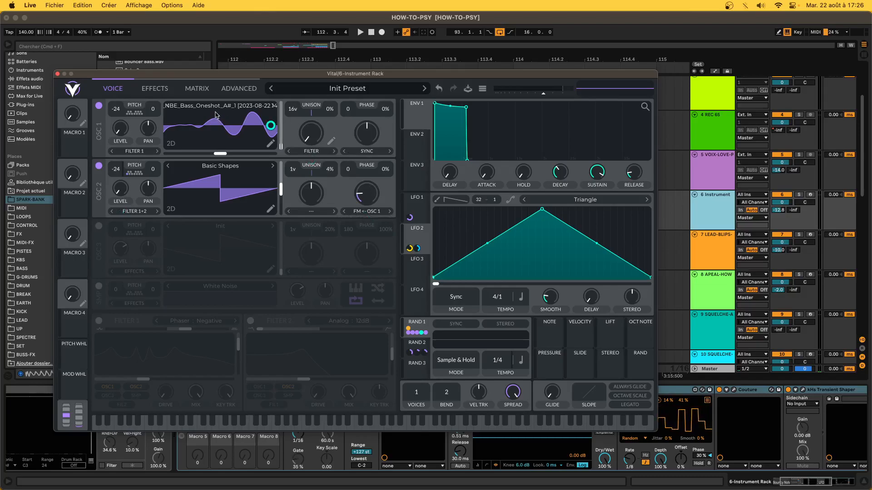
mouse_move(117, 184)
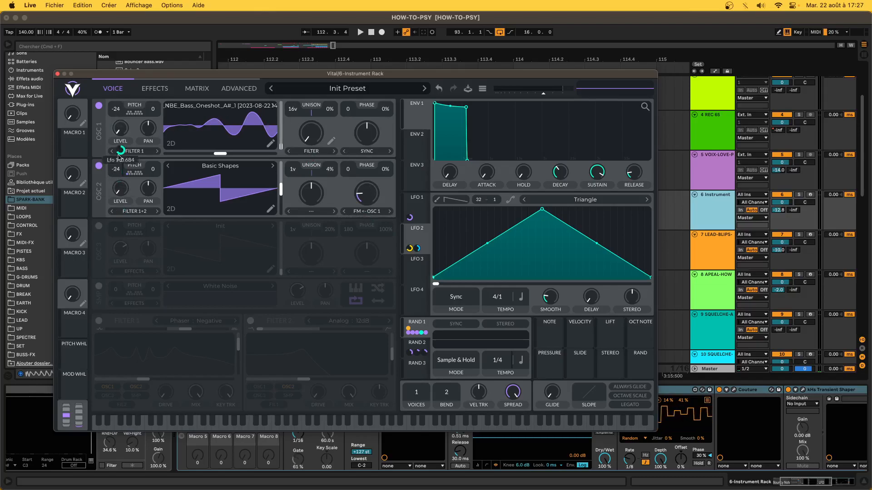
left_click(134, 173)
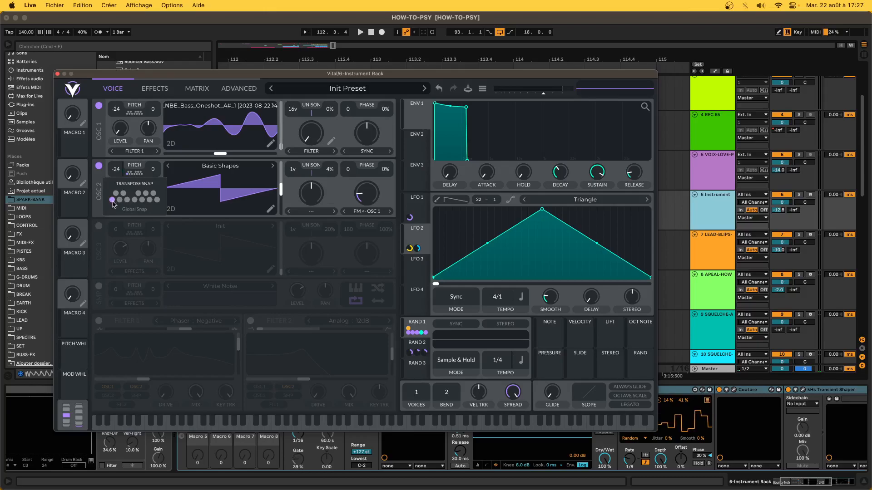
left_click(97, 183)
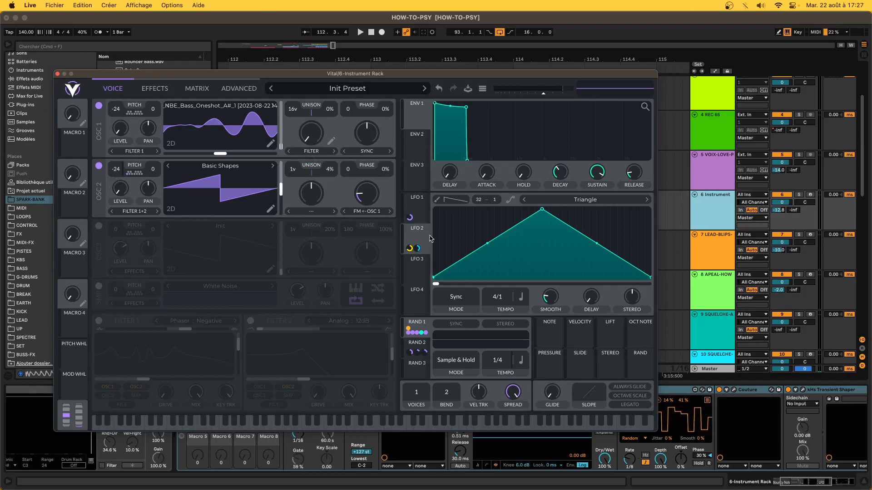
Examine LFO 1's shape and tempo modulation, plus the parameters that Random 1 modulates
left_click(422, 209)
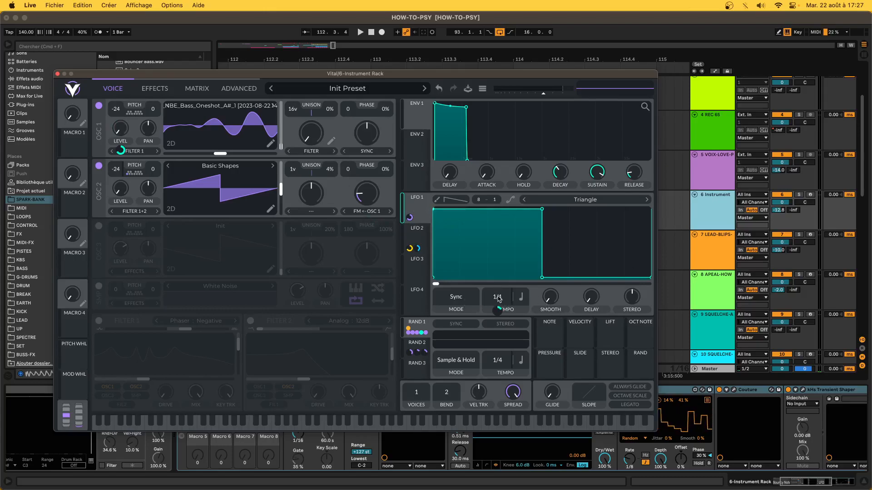
mouse_move(500, 312)
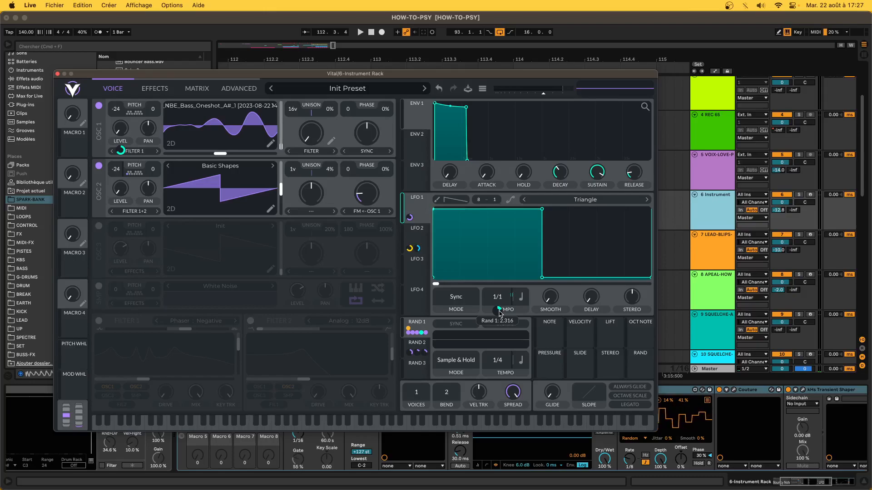
left_click(422, 325)
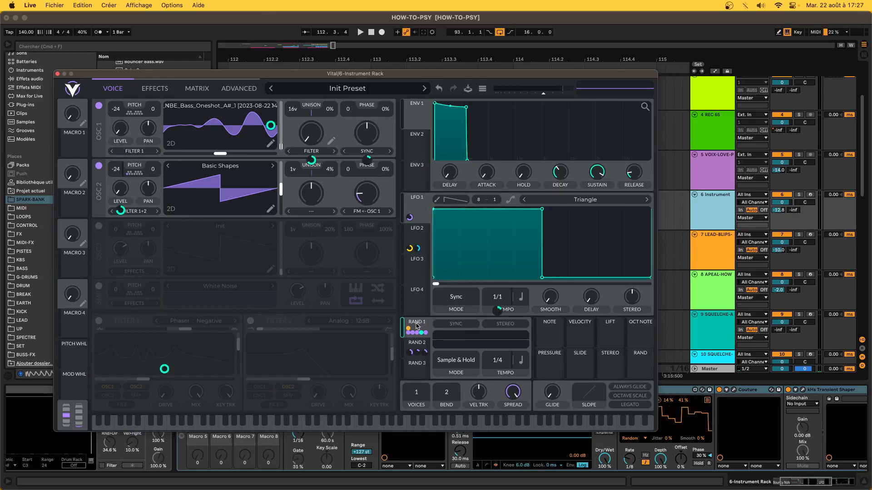
left_click_drag(408, 331, 401, 343)
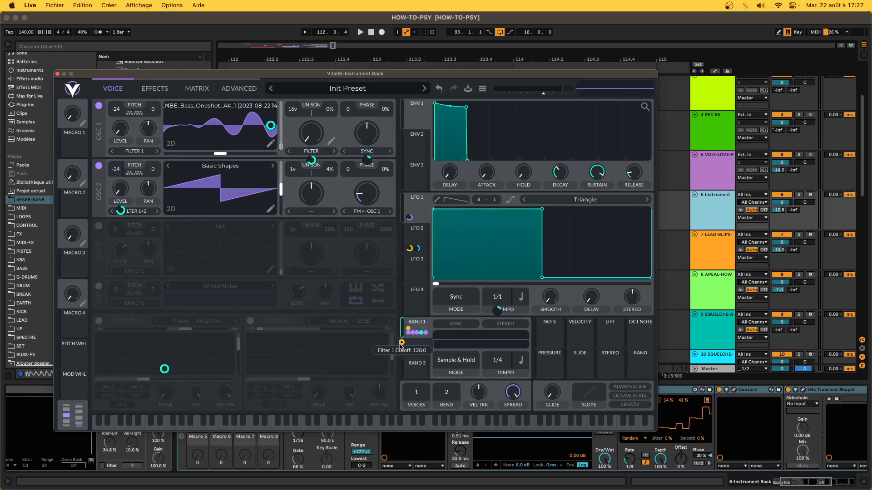
left_click_drag(402, 344, 401, 345)
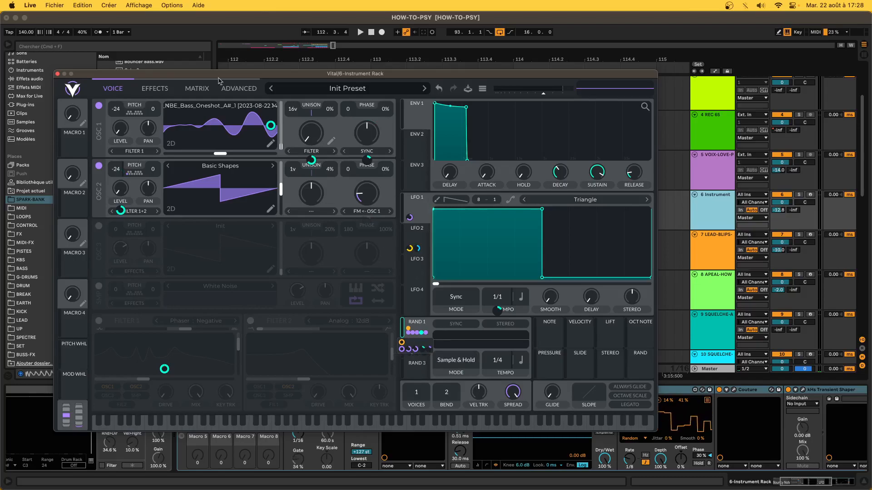
Show the effects chain of the Instrument track's Vital and play the track soloed from bar 93
left_click(155, 90)
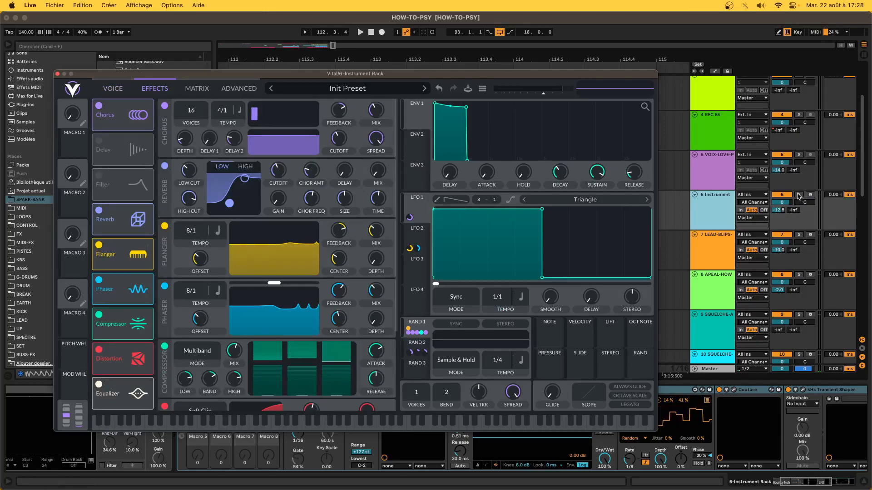
mouse_move(551, 74)
left_mouse_down()
mouse_move(550, 301)
mouse_move(542, 191)
left_mouse_up()
left_click(516, 145)
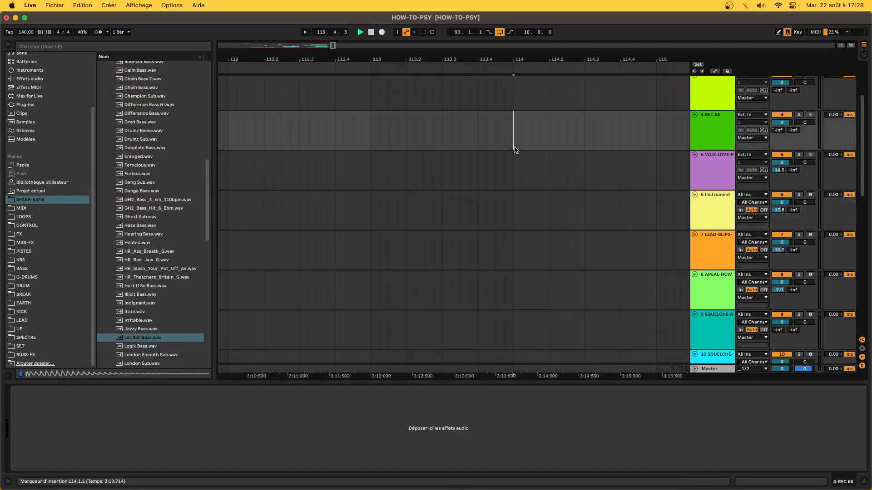
key("minus")
key("minus")
key("minus")
key("minus")
key("minus")
left_click(460, 195)
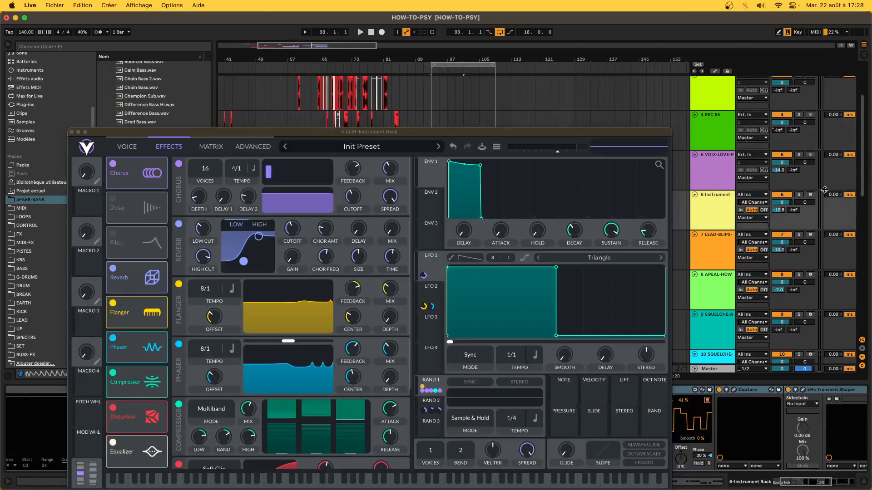
left_click(800, 195)
key("space")
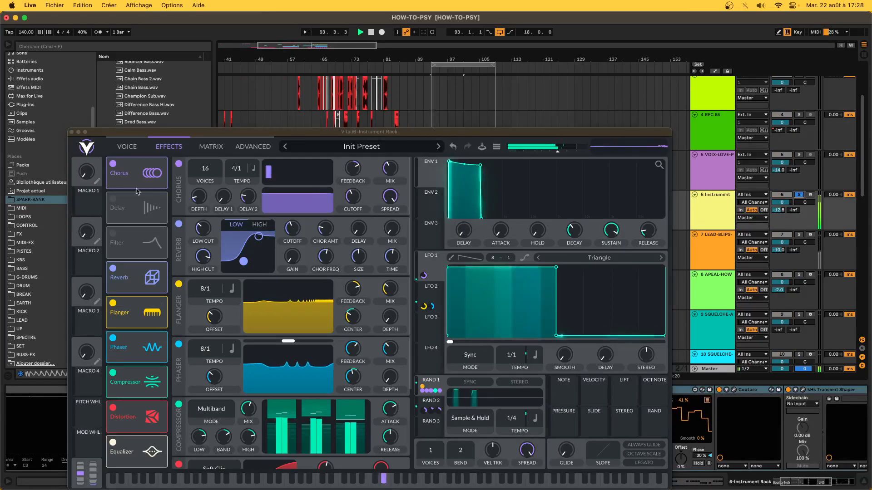
Bypass and re-enable the Chorus, Reverb, Flanger and Phaser one at a time during playback to compare the sound, and stop playback
left_click(179, 163)
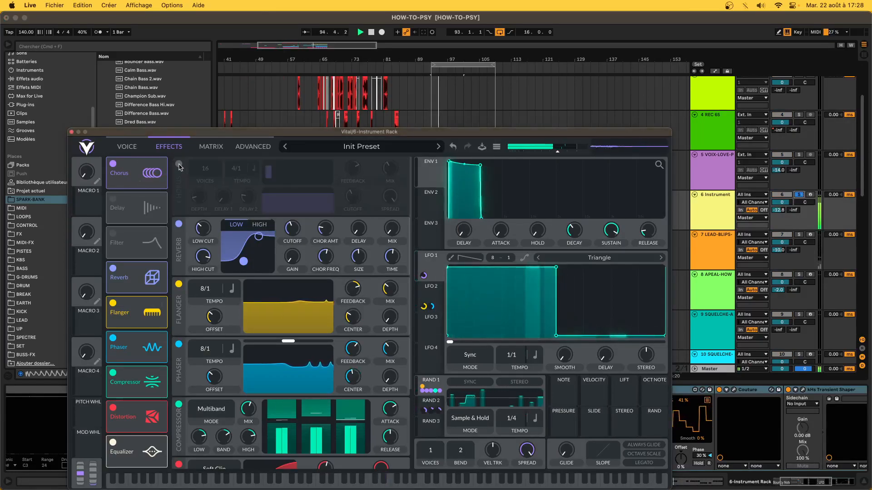
left_click(178, 163)
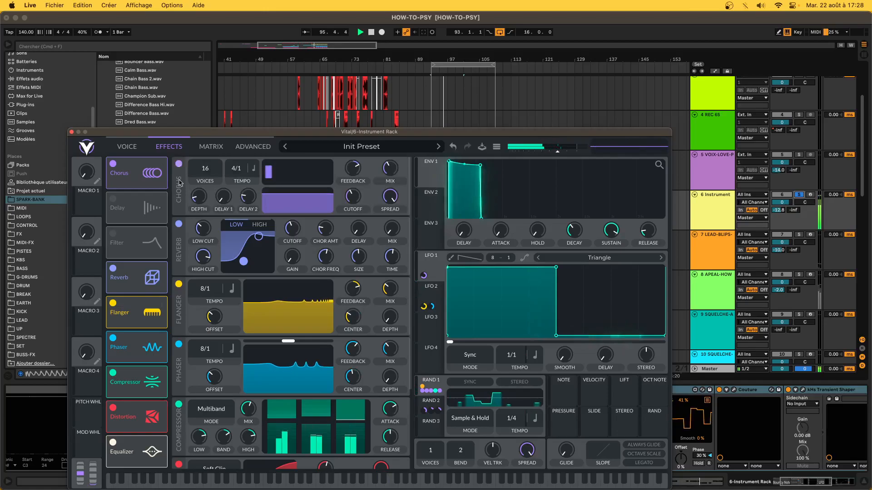
left_click(179, 224)
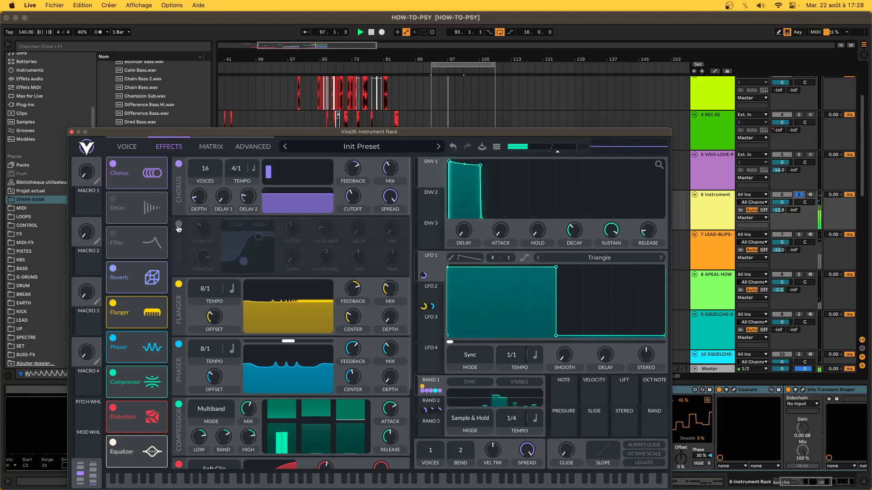
left_click(178, 224)
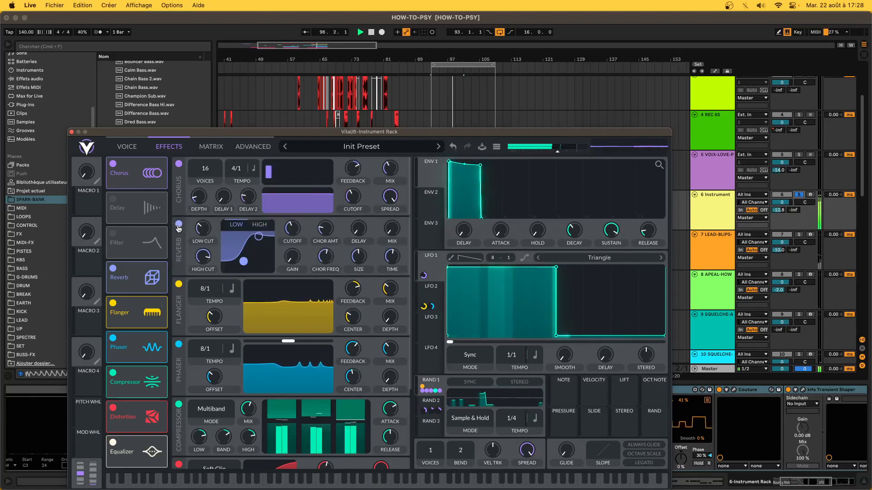
left_click(180, 285)
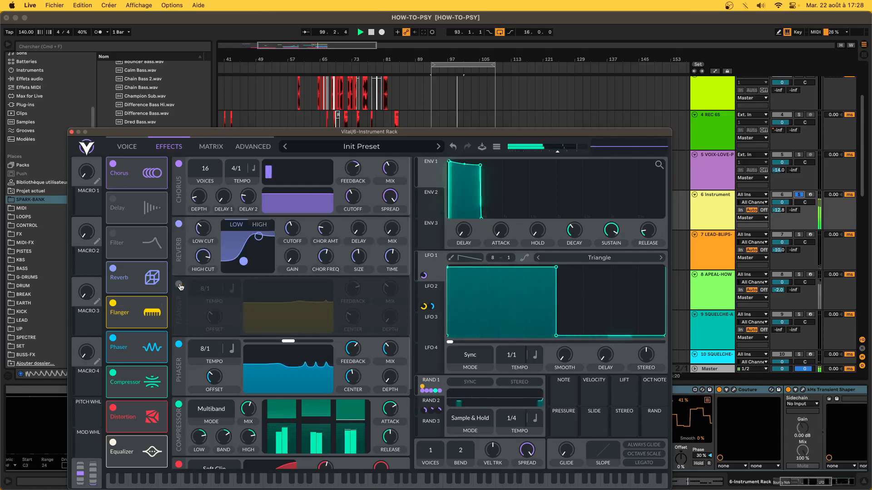
left_click(179, 285)
left_click(179, 345)
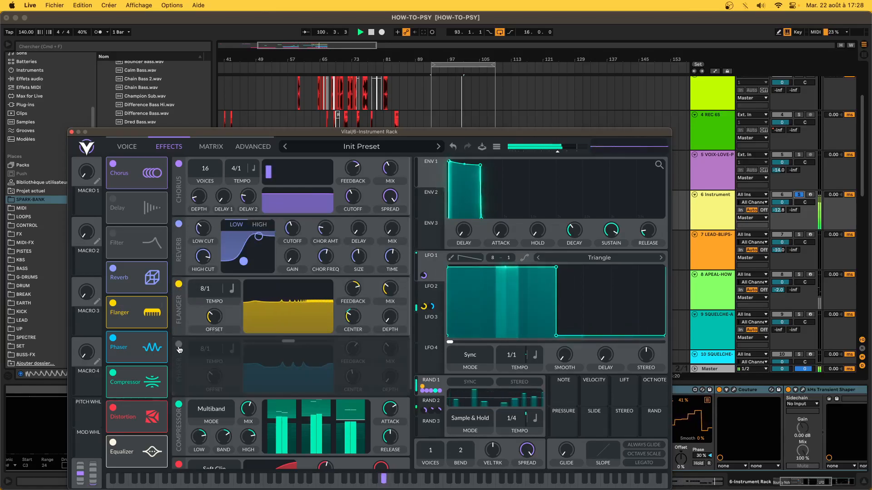
left_click(179, 346)
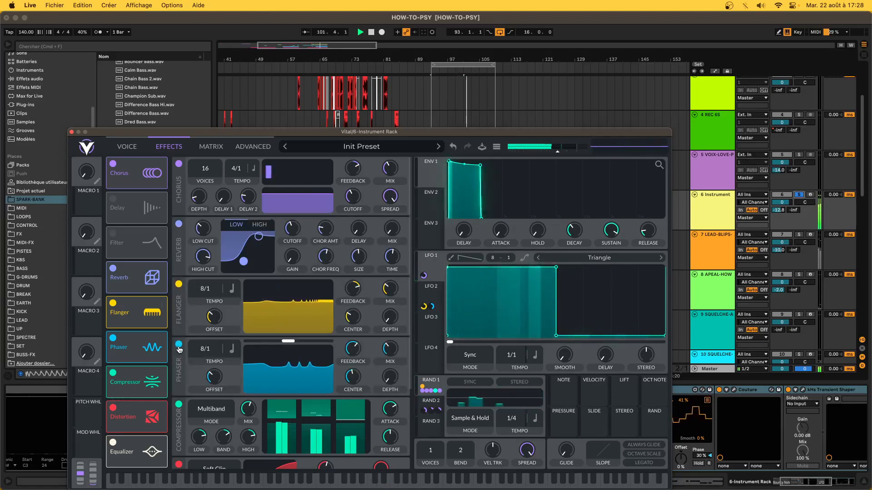
key("space")
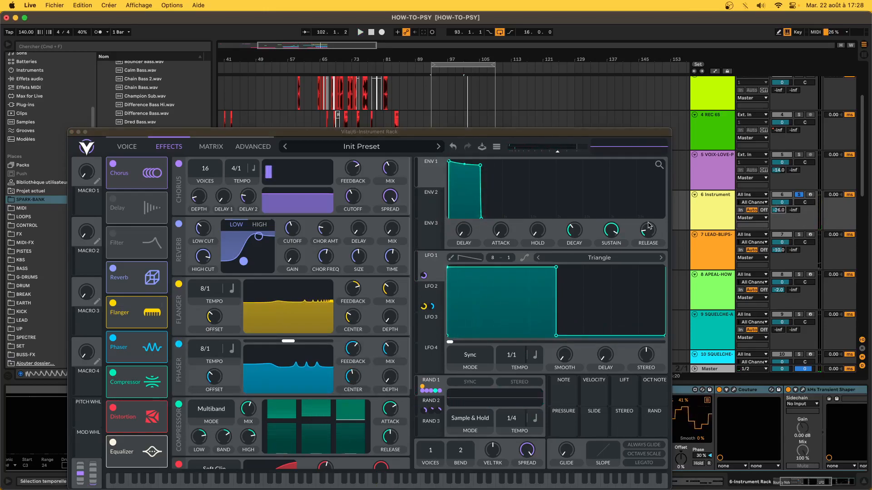
Show the Compressor, Distortion and Equalizer settings of the Instrument track's Vital with its window moved clear of the device chain, and close it
scroll(272, 215, "down", 5)
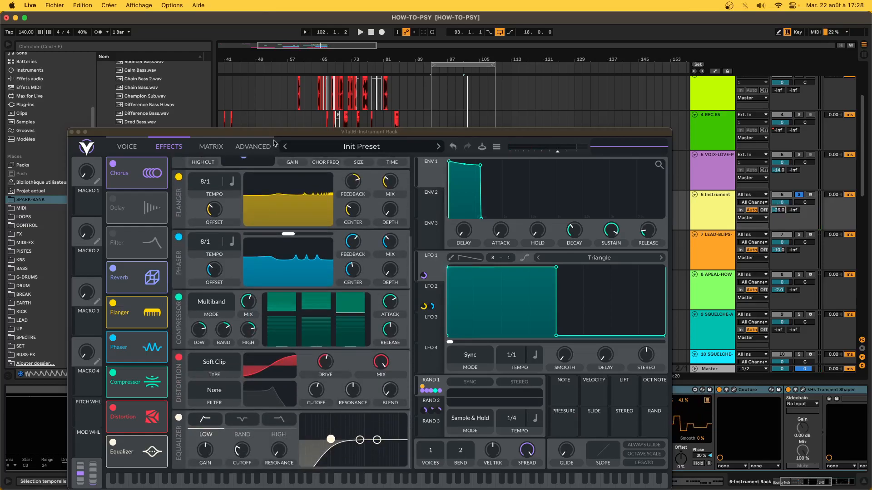
left_click_drag(273, 133, 261, 13)
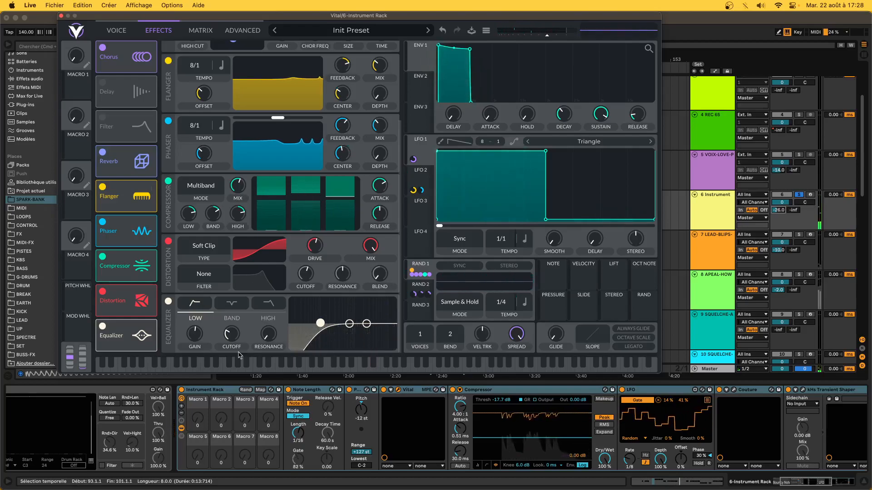
left_click(61, 17)
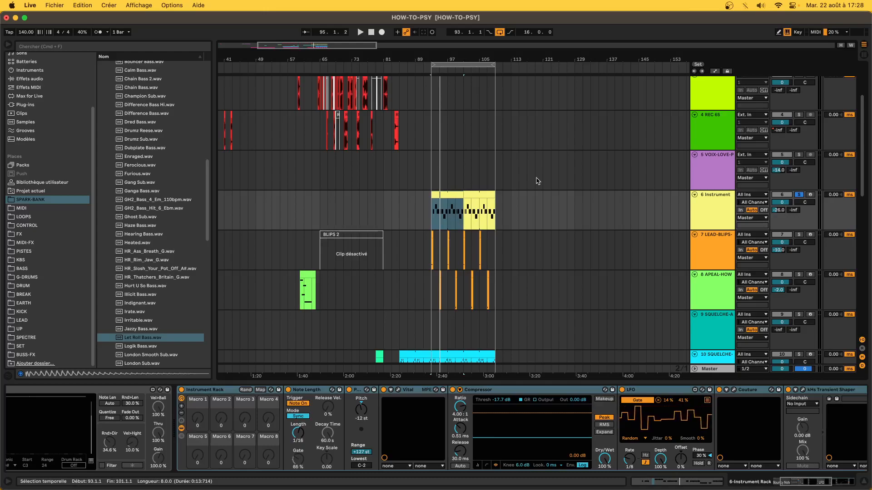
Examine the Note Length, Compressor and LFO devices in the Instrument track's chain
left_click(311, 392)
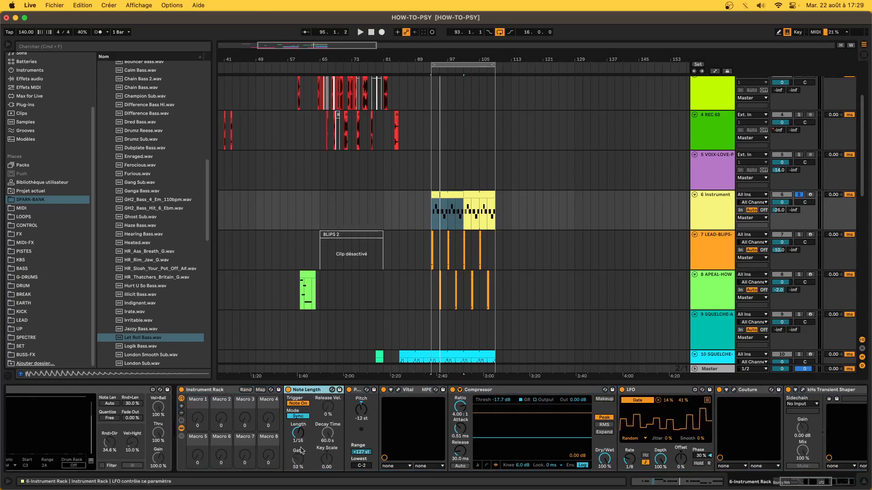
scroll(317, 438, "right", 5)
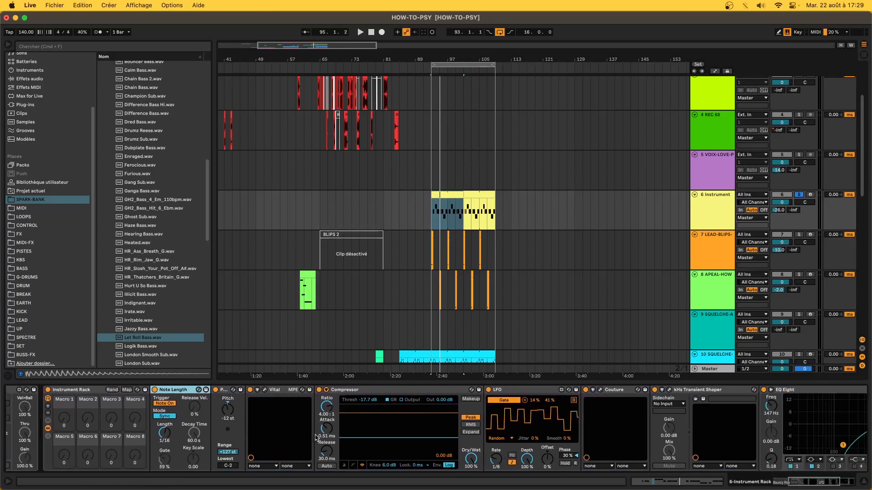
left_click(471, 402)
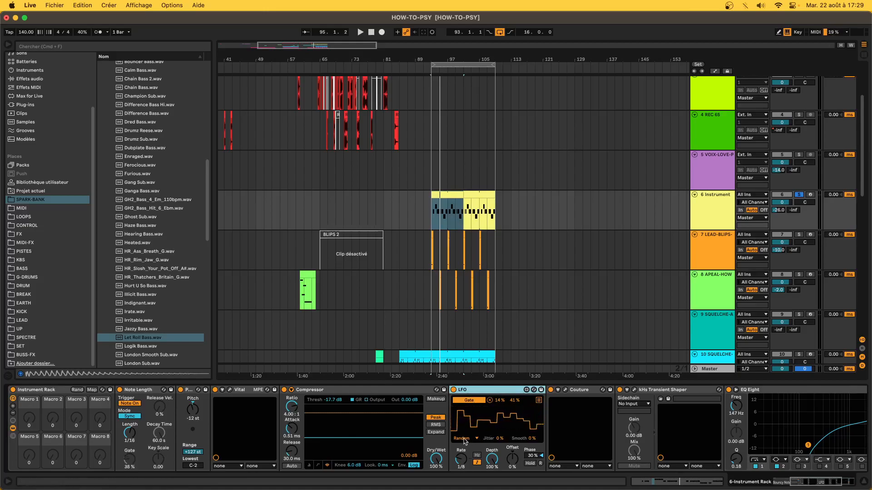
scroll(560, 429, "right", 4)
scroll(561, 429, "right", 1)
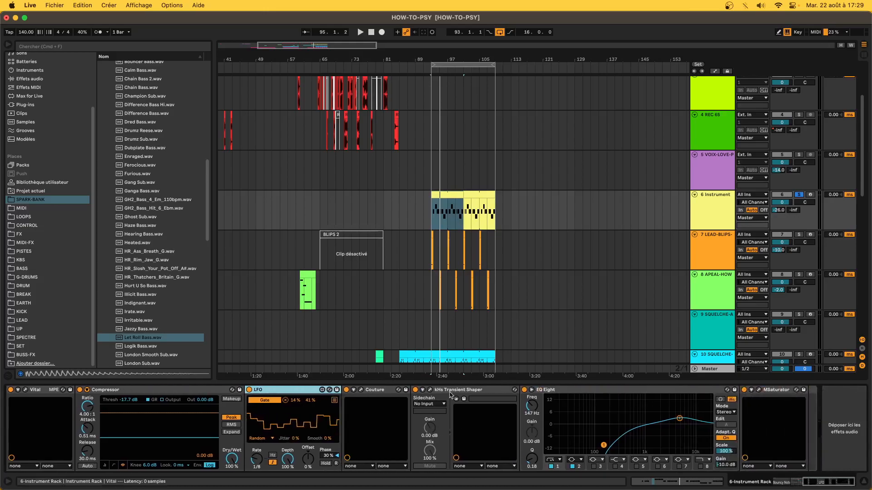
Point out the kHs Transient Shaper, show Couture's transient and saturation settings, and close the Couture window
left_click(468, 392)
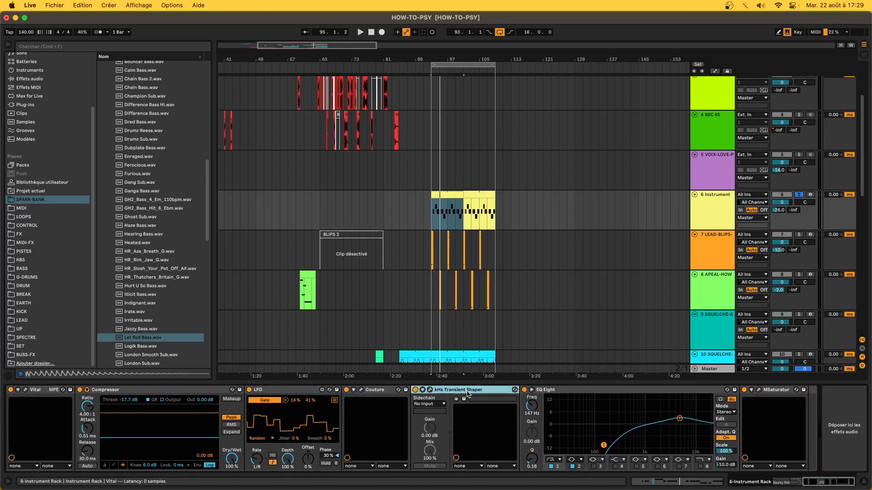
left_click(361, 389)
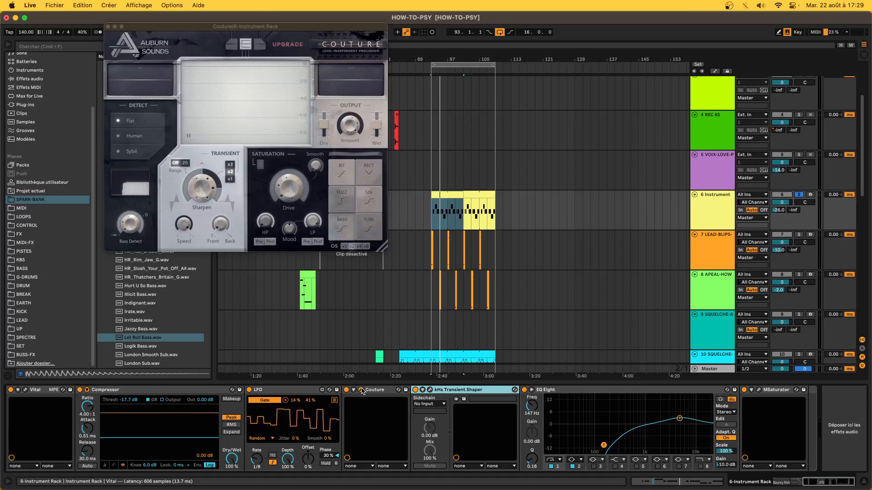
left_click(361, 390)
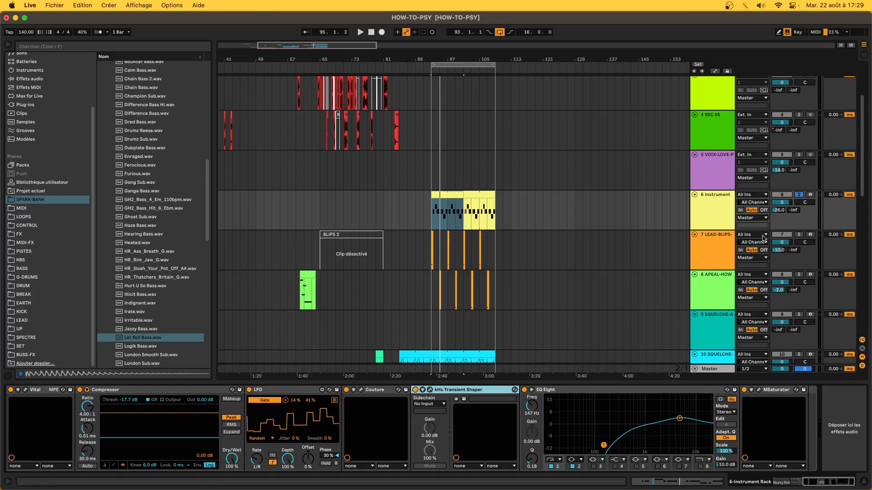
Select the long clip starting at bar 85 on track 10 SQUELCHE and solo that track
scroll(661, 234, "right", 3)
scroll(660, 234, "down", 2)
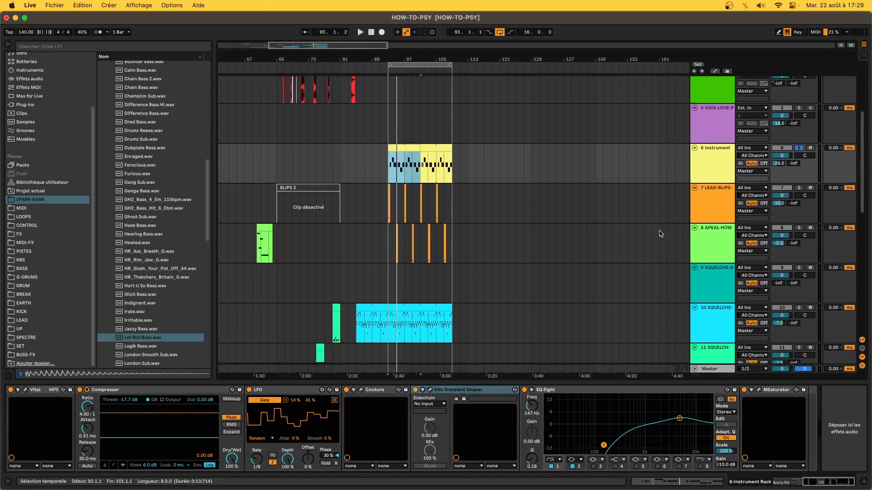
left_click(410, 308)
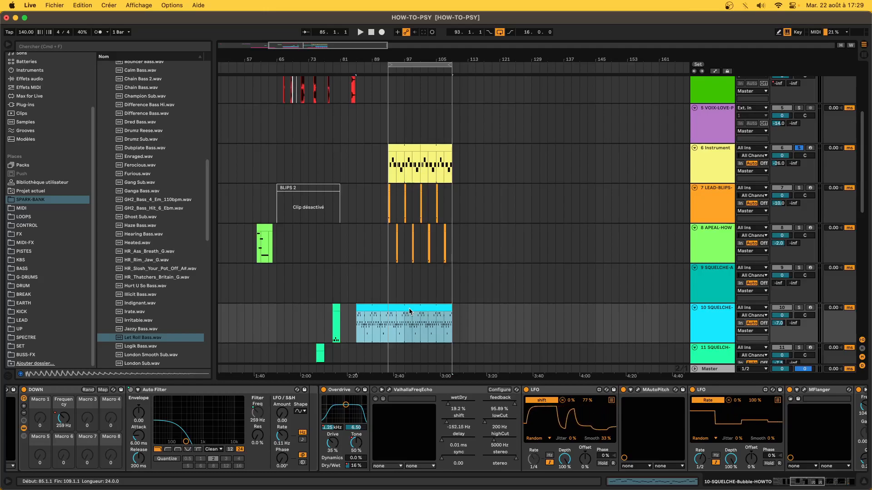
left_click(799, 307)
left_click(363, 325)
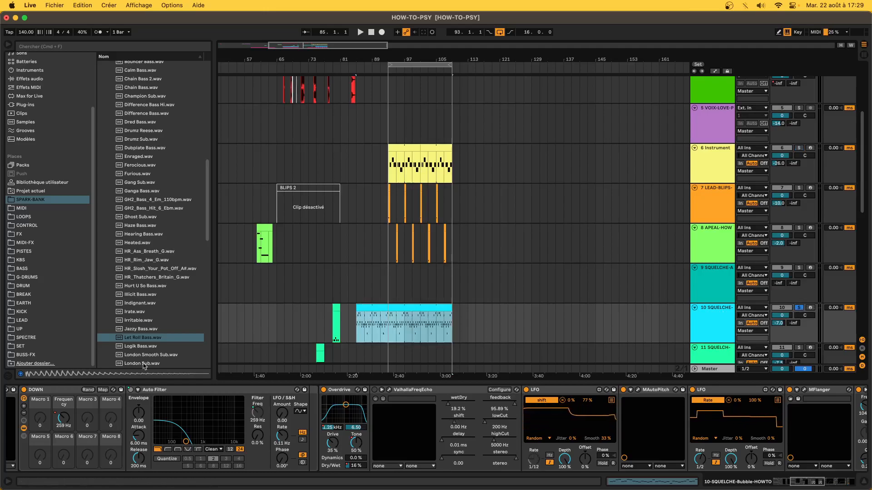
Open the SQUELCHE track's Vital and examine its oscillator 1, filter and LFO settings, moving the window to a convenient place
scroll(171, 414, "left", 5)
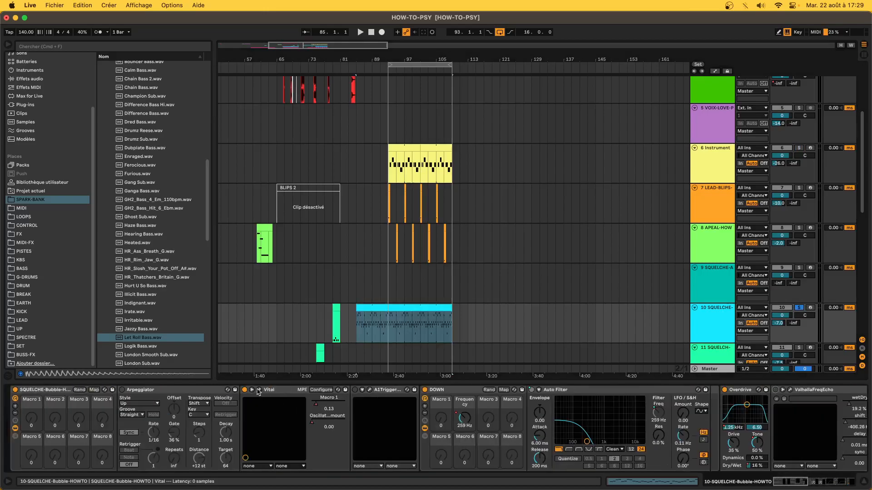
left_click(260, 390)
left_click(174, 38)
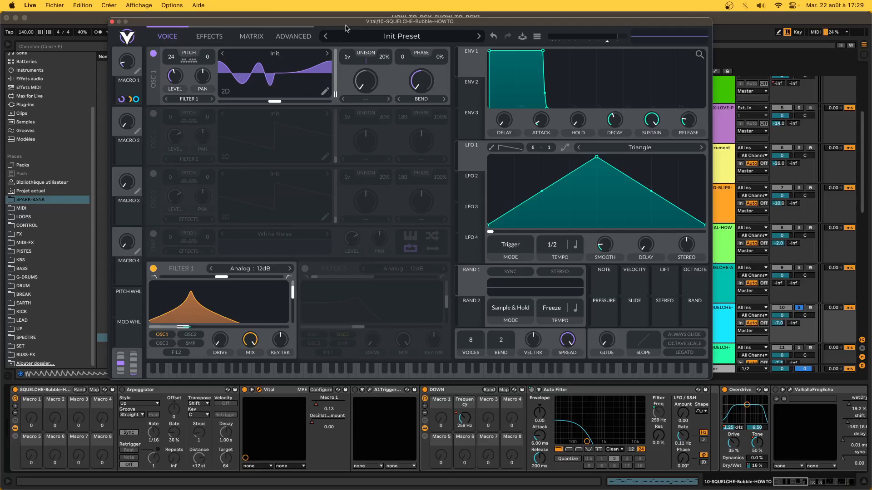
left_click_drag(344, 24, 342, 155)
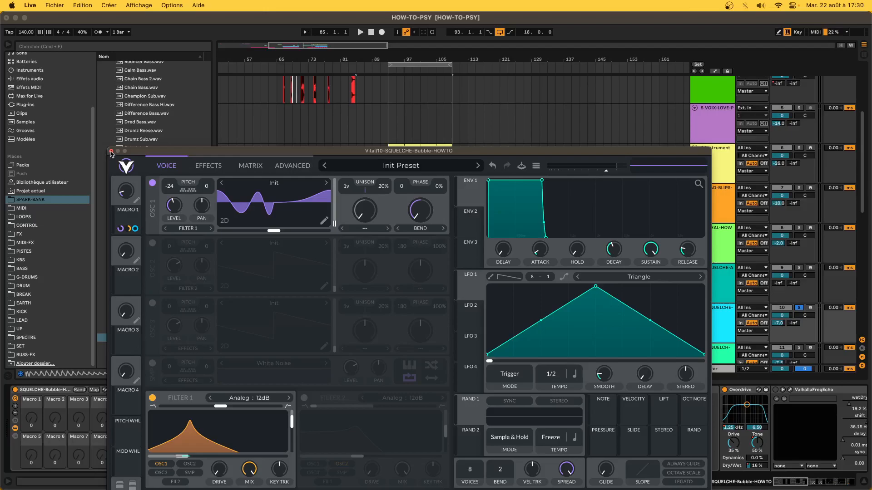
left_click_drag(171, 152, 160, 138)
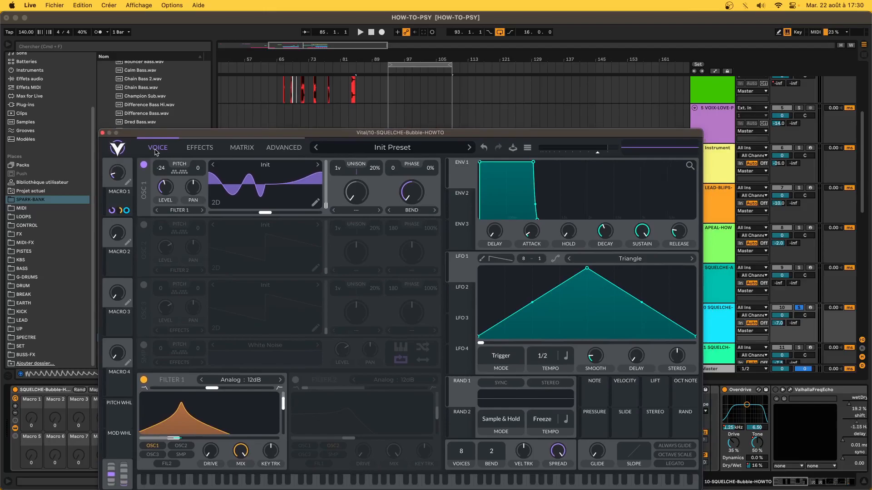
Show the effects chain of the SQUELCHE track's Vital, return to oscillator 1's bend setting, and close the synth window
left_click(239, 147)
left_click(202, 148)
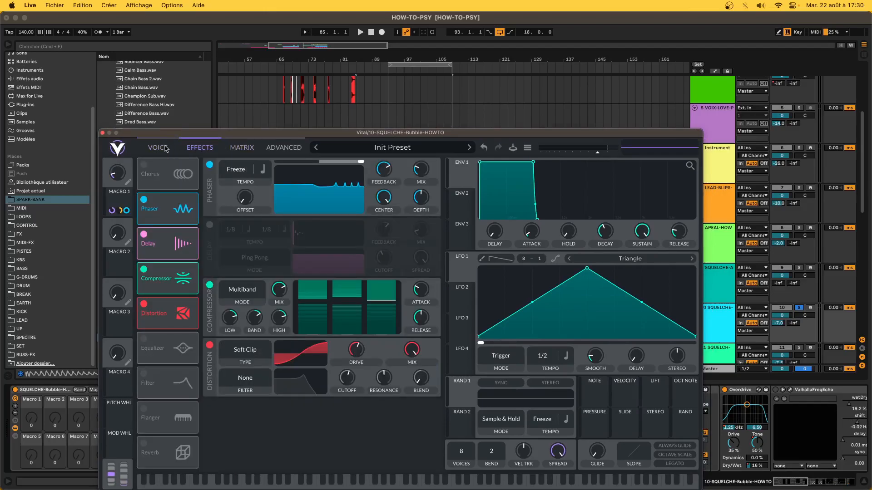
left_click(167, 149)
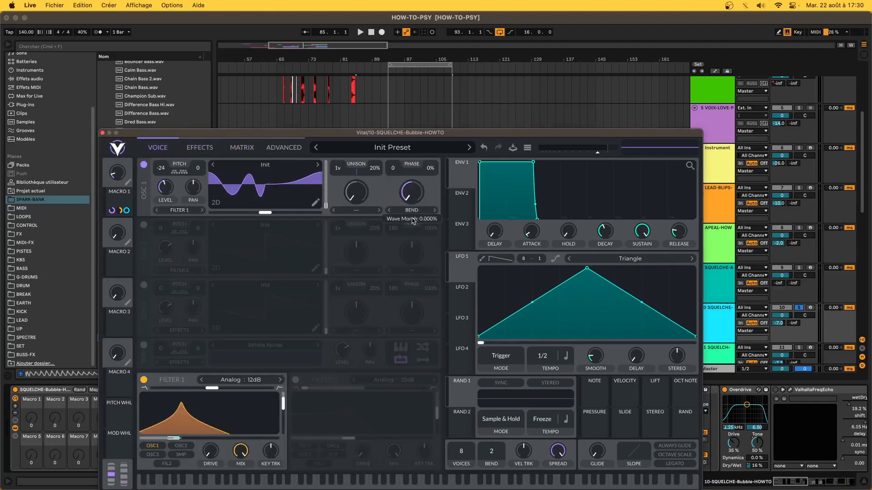
left_click(103, 133)
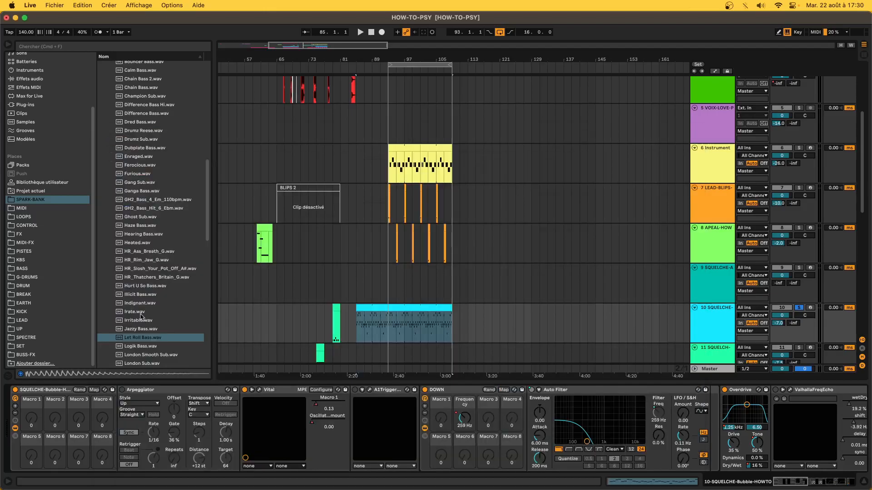
Select the short clip starting at bar 79 on track 10 and the A1Trigger device in its chain
left_click(334, 305)
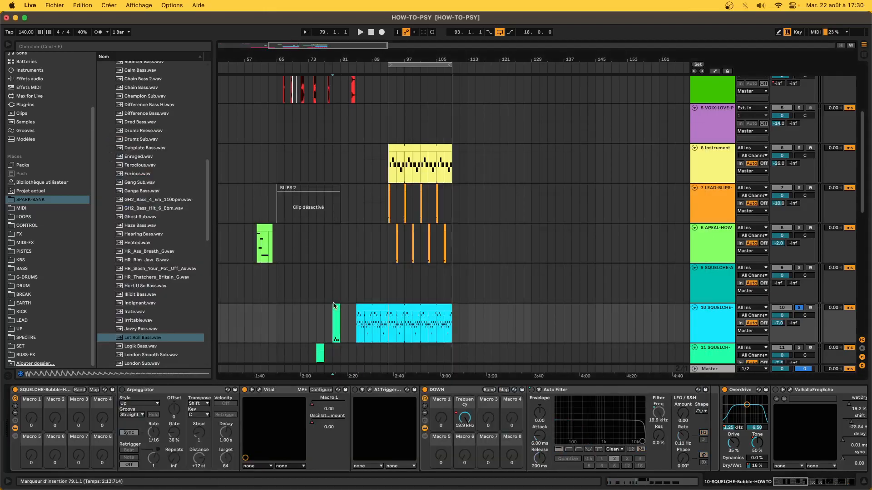
left_click(336, 305)
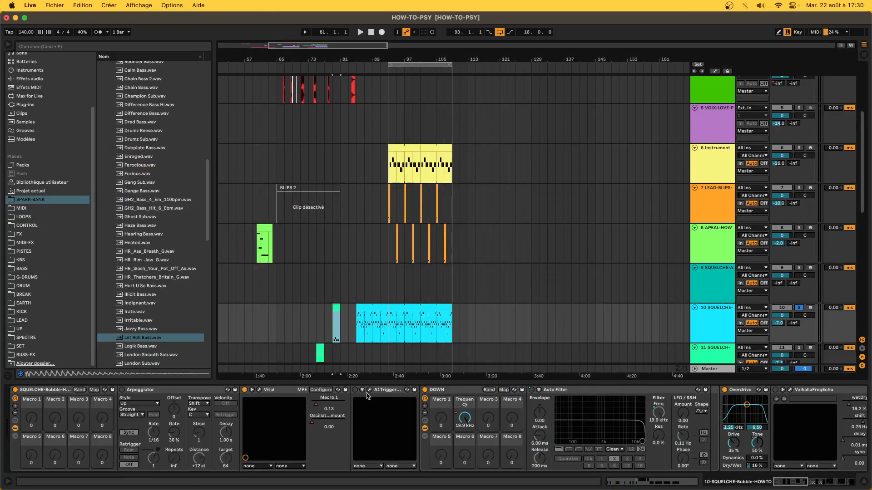
left_click(383, 389)
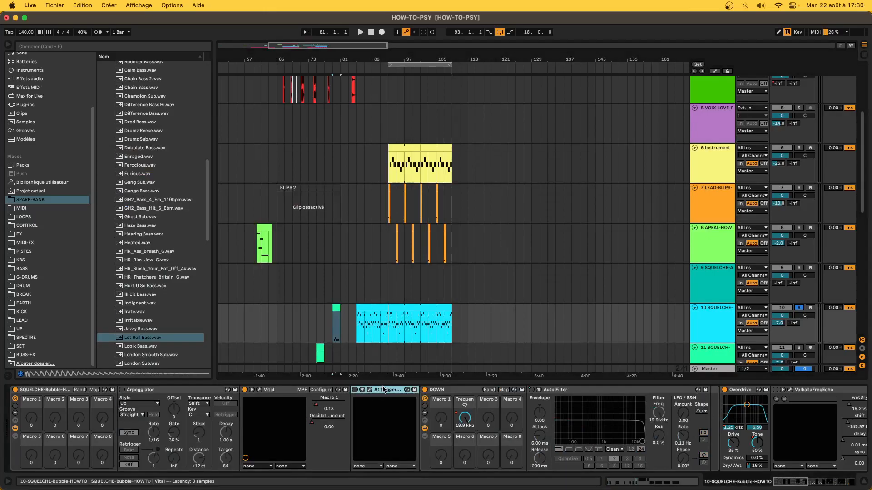
Examine the rest of the SQUELCHE track's effects, from Auto Filter and ValhallaFreqEcho through MAutoPitch and MFlanger to Spectrum
scroll(386, 393, "right", 5)
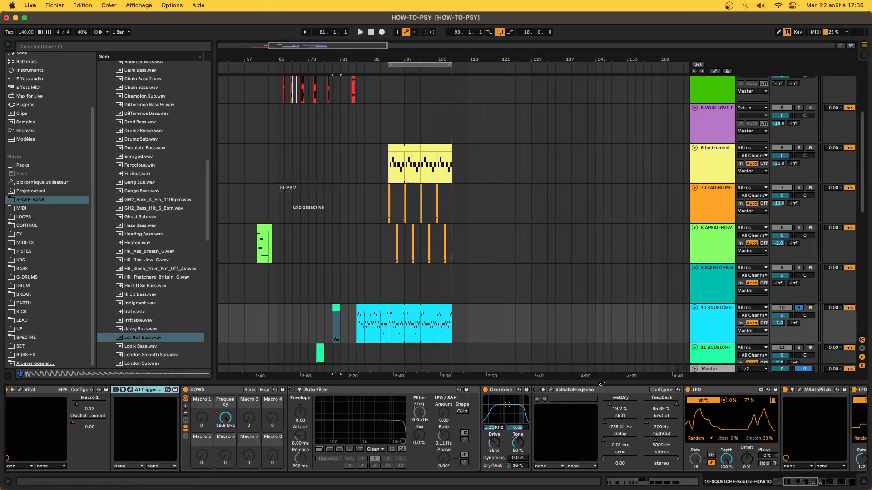
scroll(345, 395, "right", 9)
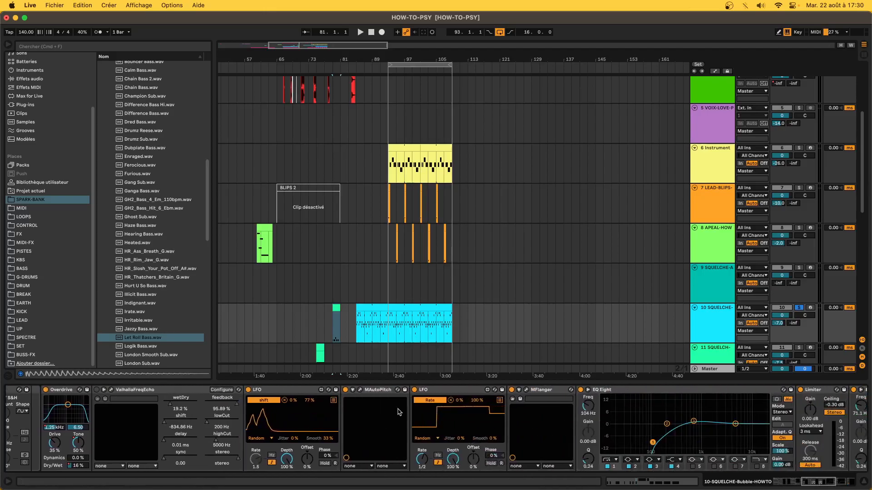
scroll(346, 395, "right", 8)
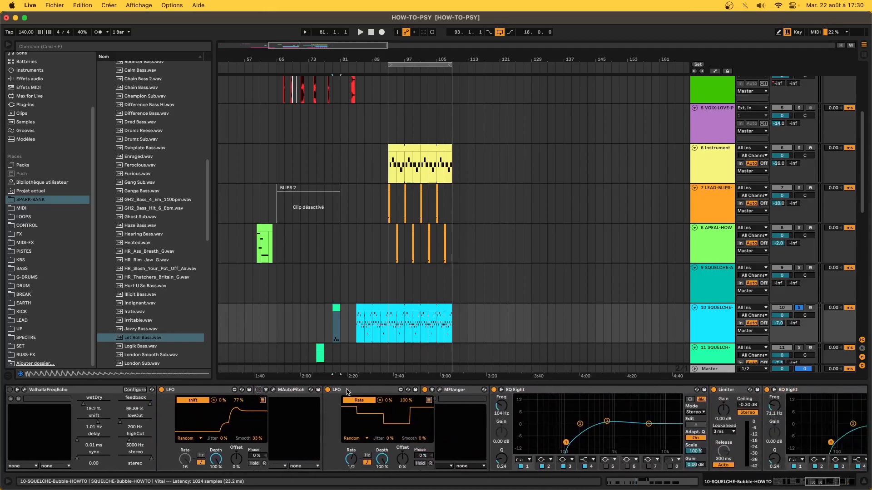
scroll(346, 391, "right", 2)
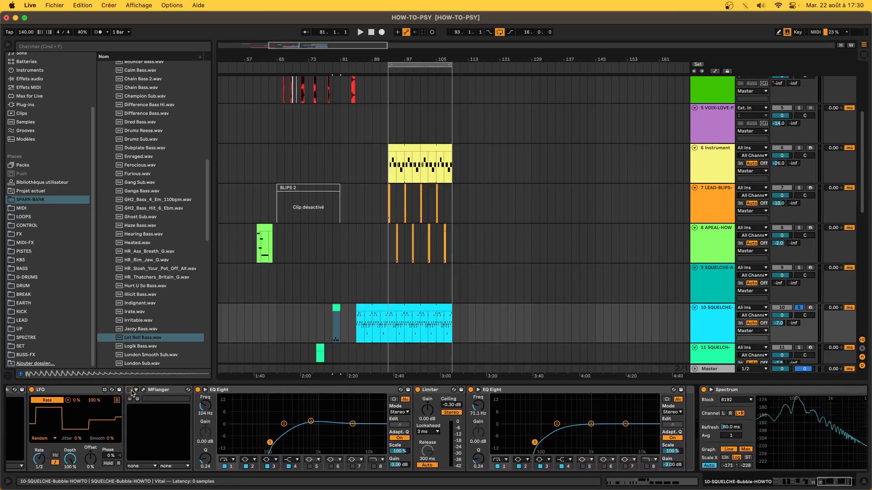
Play the short clip starting at bar 79 on track 10 to hear the SQUELCHE sound
scroll(132, 394, "left", 18)
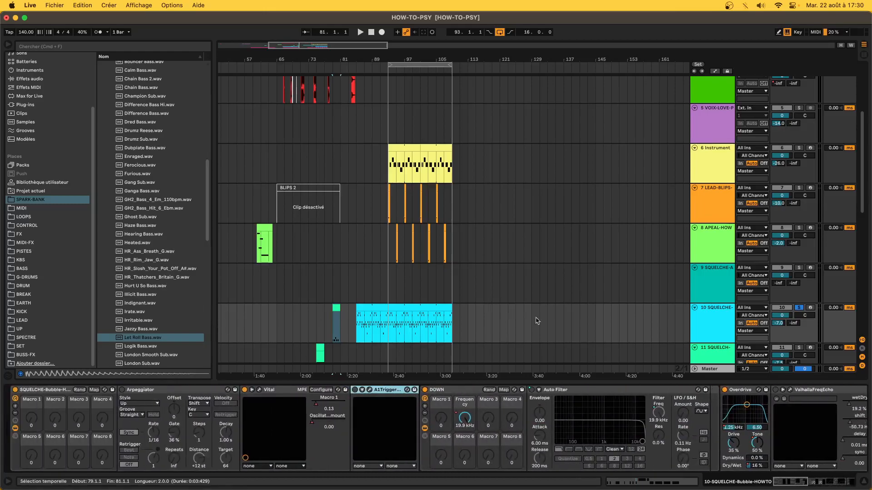
left_click(335, 308)
key("space")
scroll(335, 307, "up", 4)
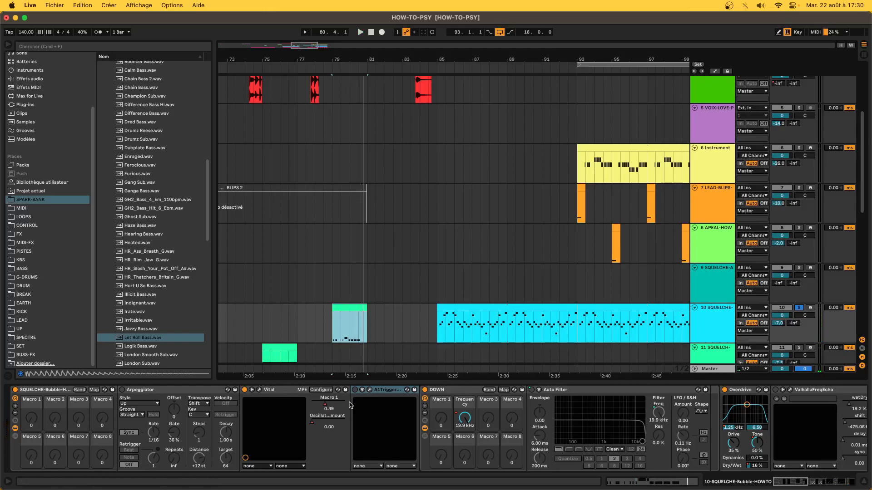
Select the long clip starting at bar 85 on track 10 and play it to hear the squelch pattern
left_click(462, 305)
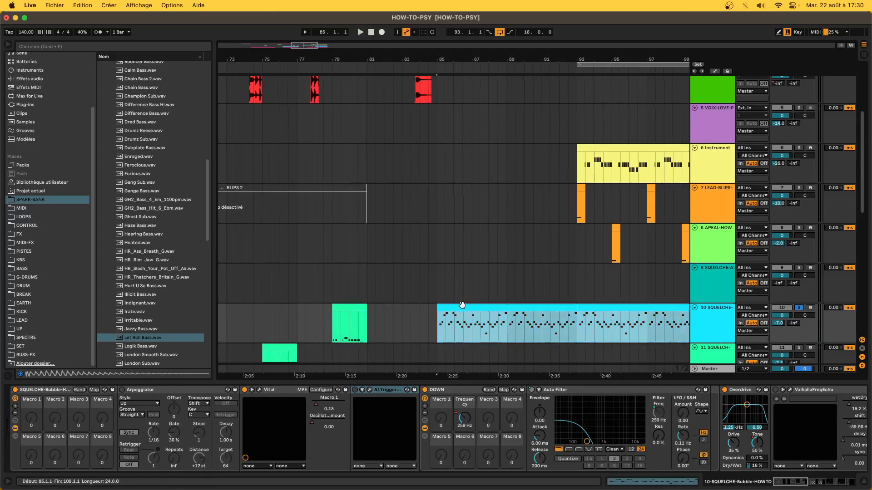
scroll(462, 305, "down", 2)
scroll(462, 308, "up", 2)
key("space")
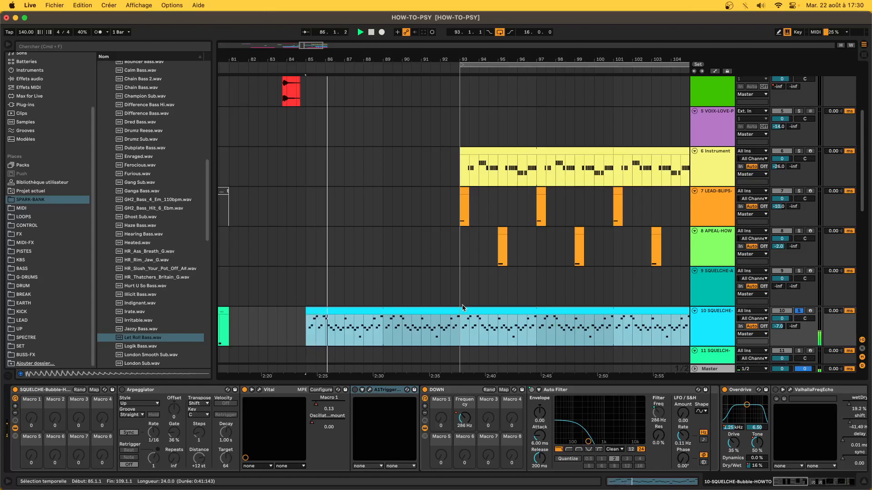
scroll(462, 308, "down", 2)
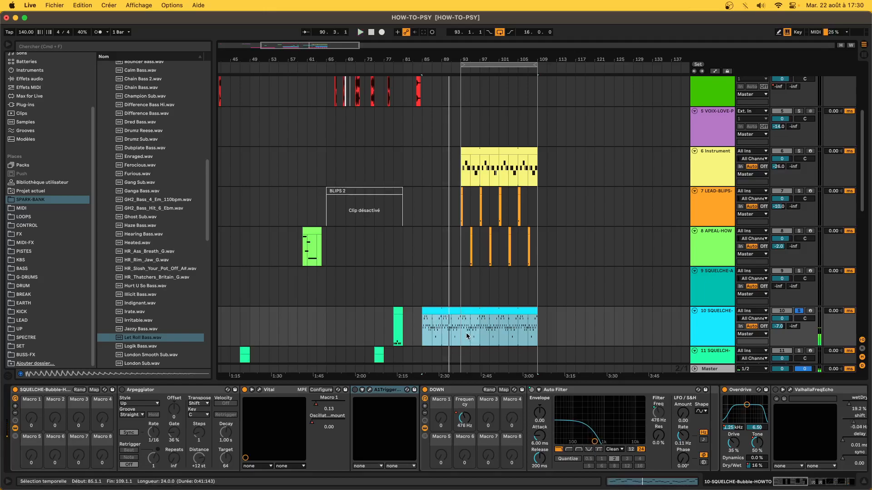
scroll(467, 336, "up", 3)
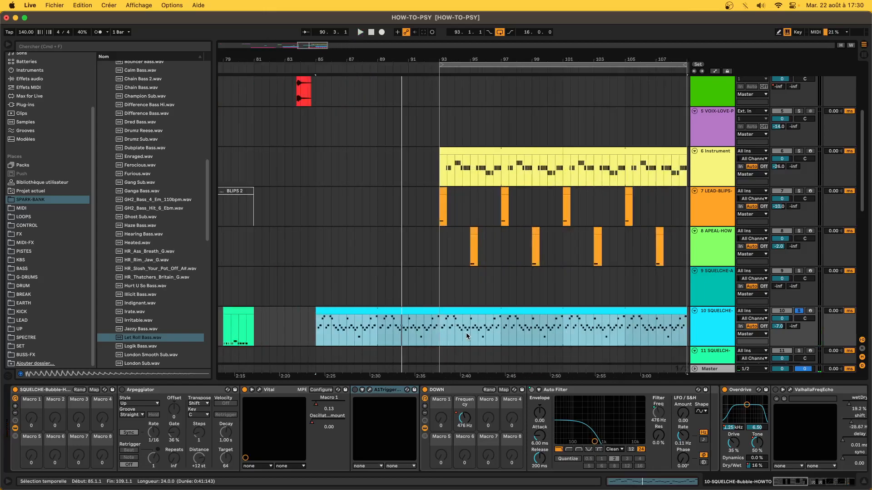
Select the start of the second BASS and KICK clips, and place the insertion point at bar 92 on the HIT-PERC track
scroll(432, 326, "down", 2)
scroll(388, 314, "down", 5)
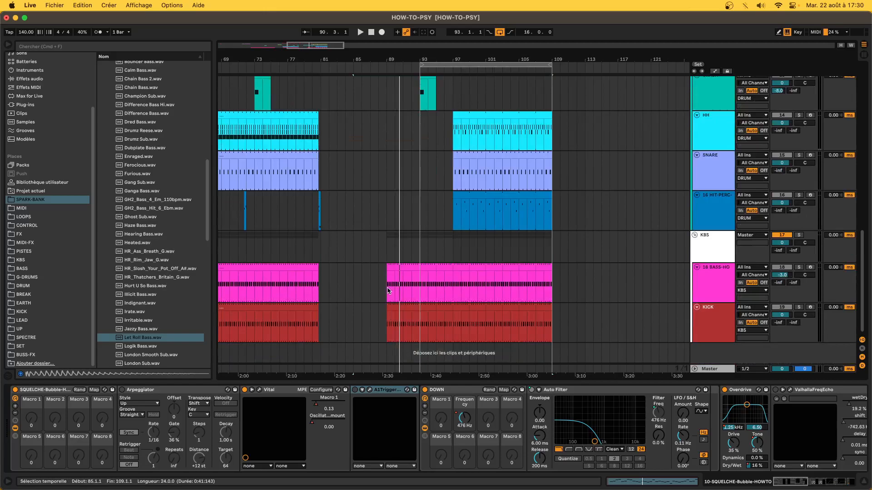
left_click_drag(389, 291, 419, 324)
left_click(415, 214)
Select the lead clips from bar 93 to 109 on tracks 6 to 8, ending with only tracks 7 and 8 selected
scroll(414, 216, "up", 10)
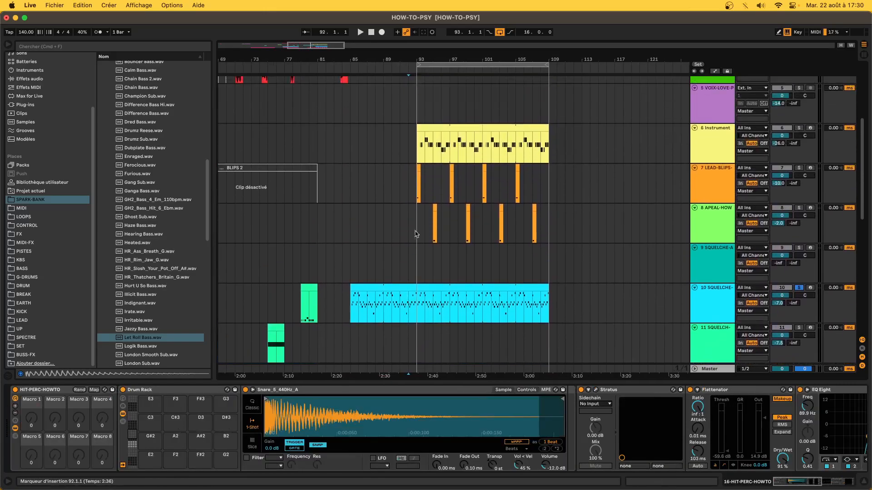
mouse_move(412, 227)
left_mouse_down()
mouse_move(540, 136)
mouse_move(550, 157)
left_mouse_up()
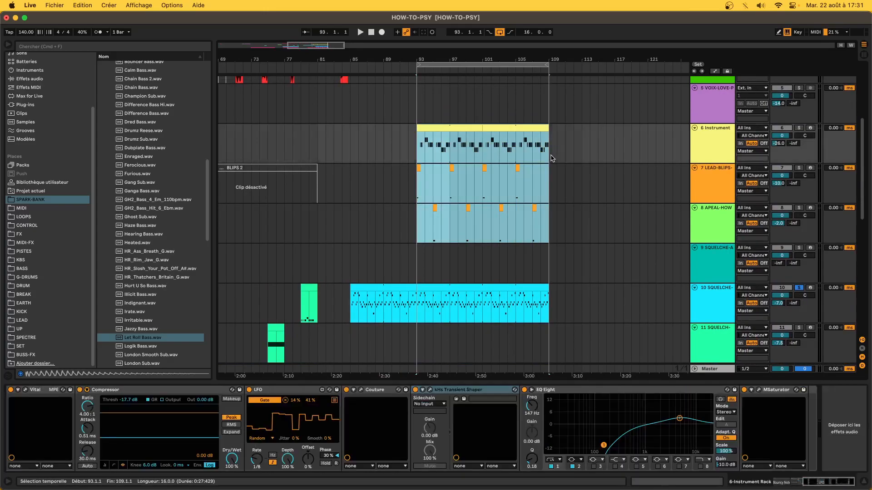
left_click(534, 134)
left_click(531, 128)
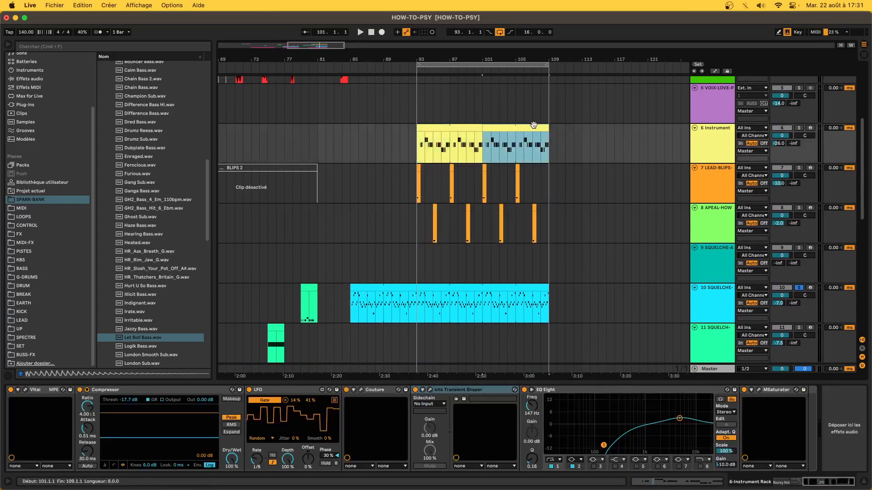
left_click_drag(418, 182, 552, 213)
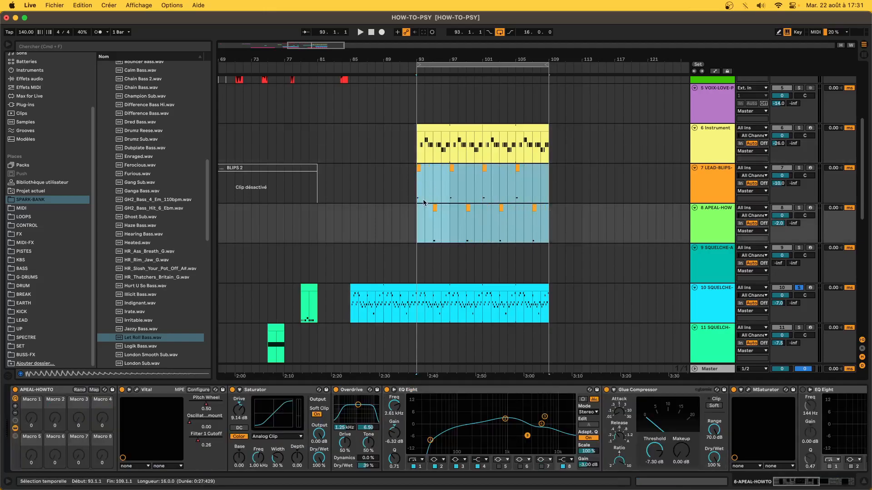
Select bars 93 to 109 across tracks 6 to 11 to compare the layered lead and squelch parts
scroll(423, 203, "down", 5)
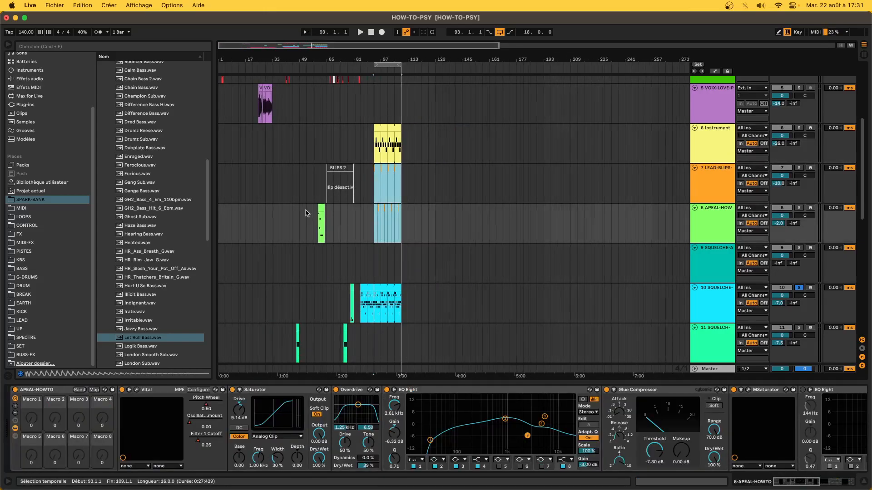
scroll(306, 213, "up", 3)
left_click_drag(485, 352, 558, 161)
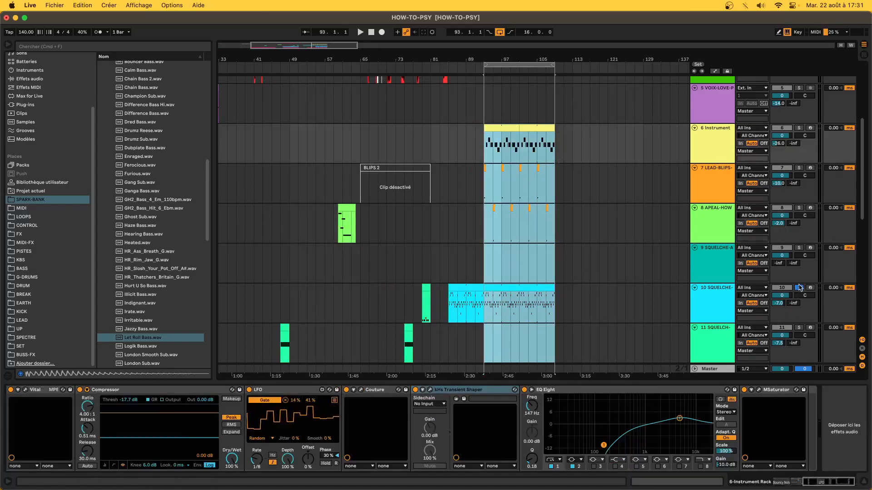
Select the long clip on track 10, turn on A1TriggerGate in its chain and open the plug-in's window
left_click(473, 293)
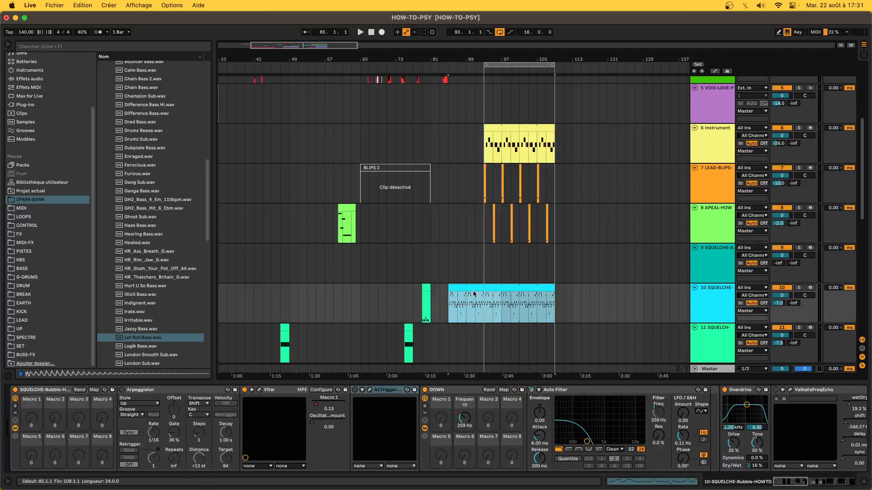
left_click(356, 390)
left_click(370, 391)
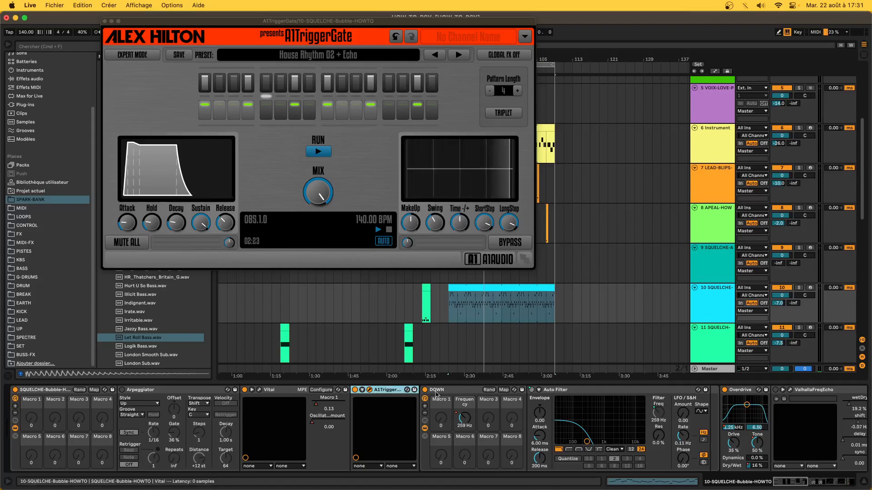
Review the devices after A1TriggerGate, select ValhallaFreqEcho, and close the A1TriggerGate window
scroll(385, 395, "right", 3)
scroll(386, 394, "right", 10)
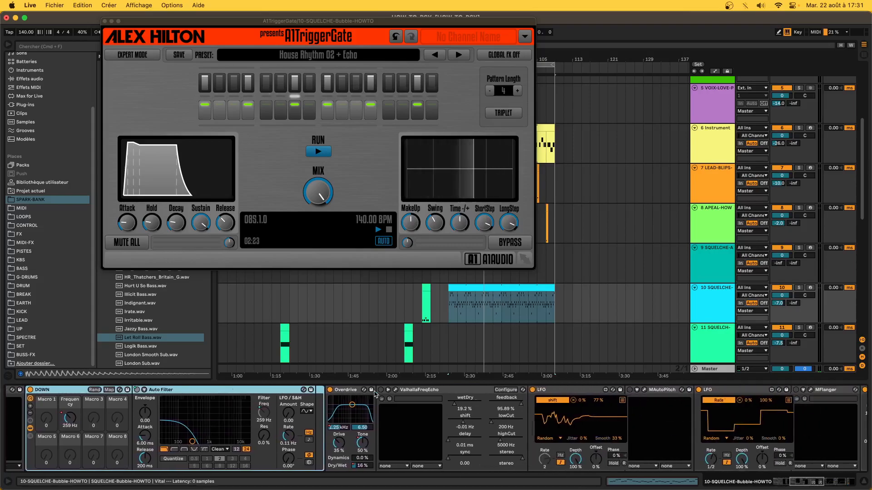
left_click(418, 394)
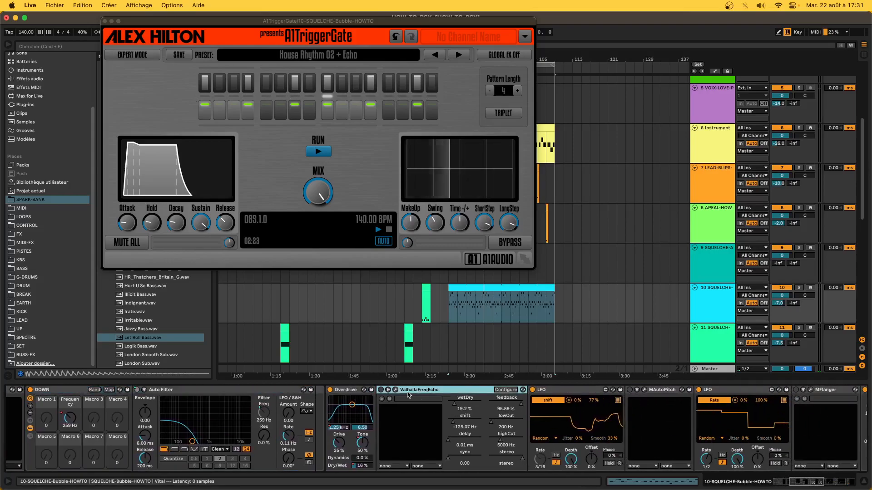
scroll(408, 394, "right", 2)
scroll(408, 394, "left", 2)
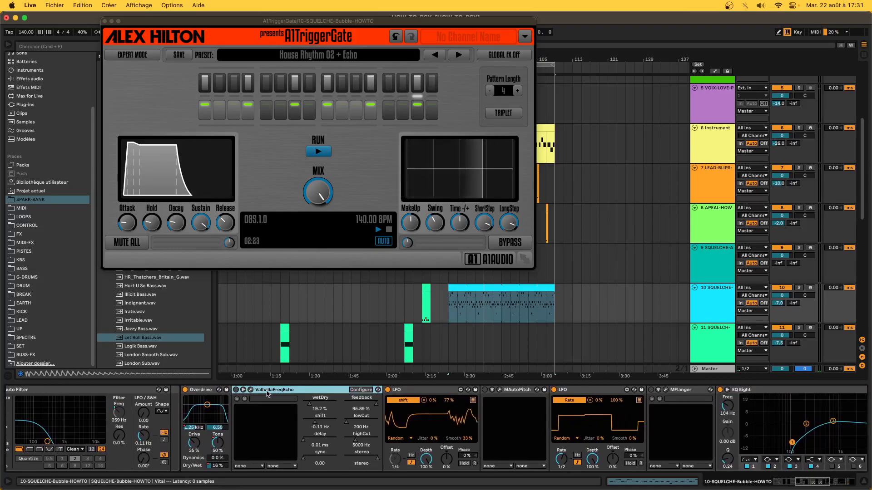
left_click(104, 21)
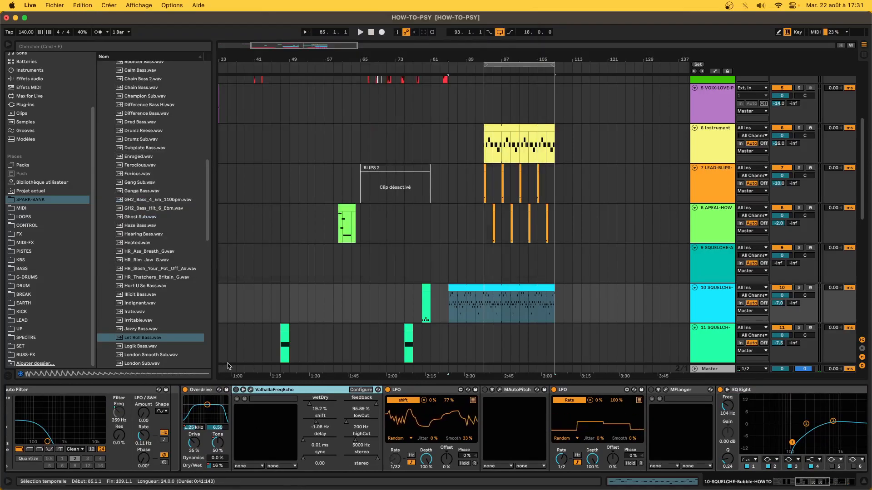
Check ValhallaFreqEcho's settings in its own window, close it, and switch the device briefly on and back off
left_click(251, 390)
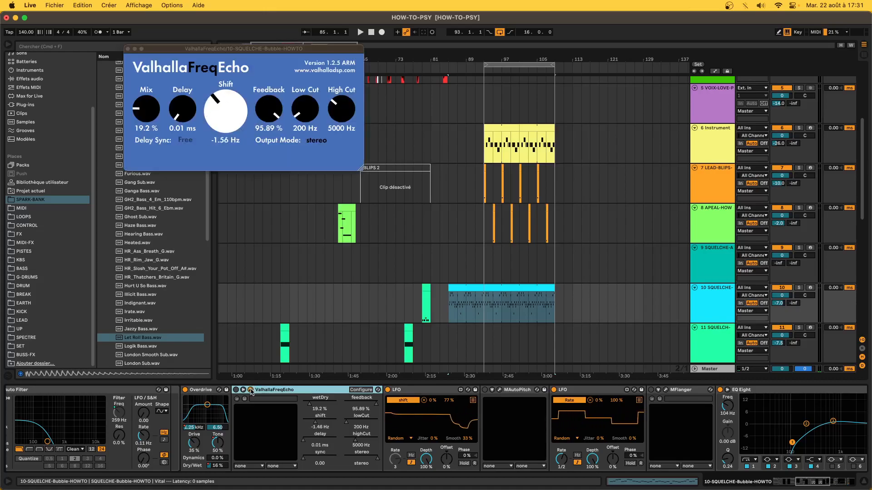
left_click(250, 390)
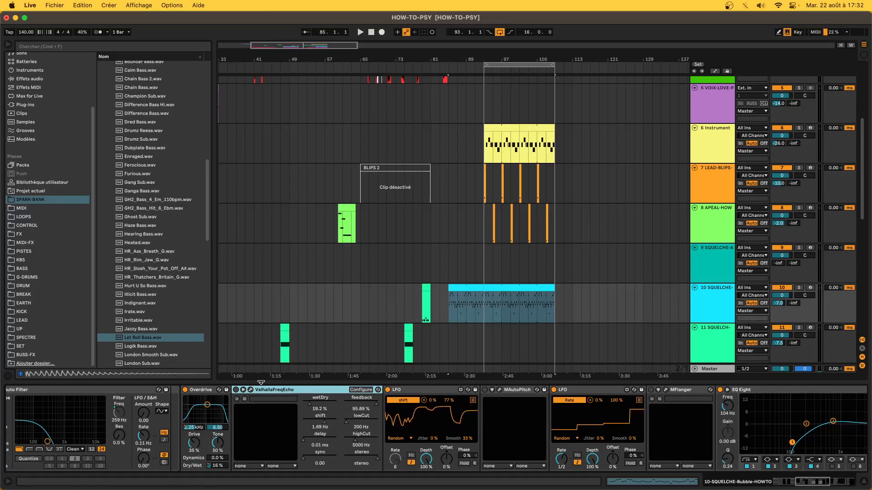
left_click(236, 389)
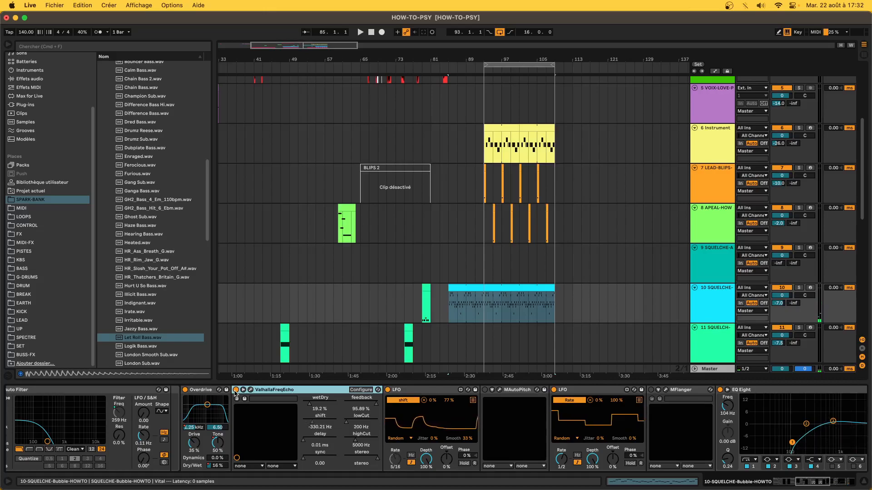
left_click(236, 389)
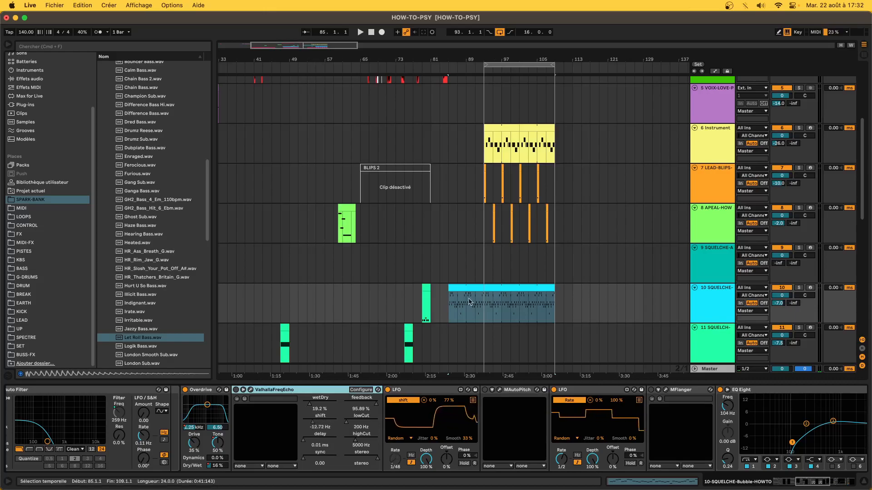
Examine the LFOs following ValhallaFreqEcho, then turn on MAutoPitch and open its window
scroll(341, 404, "right", 5)
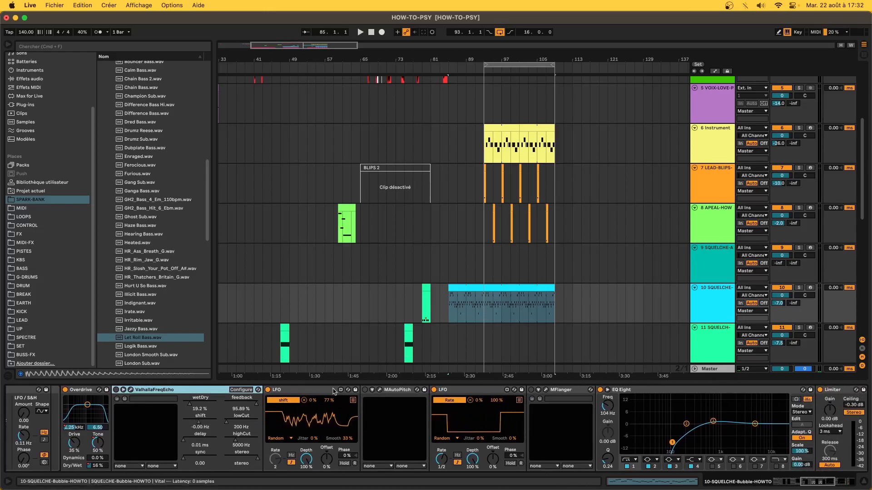
left_click(317, 391)
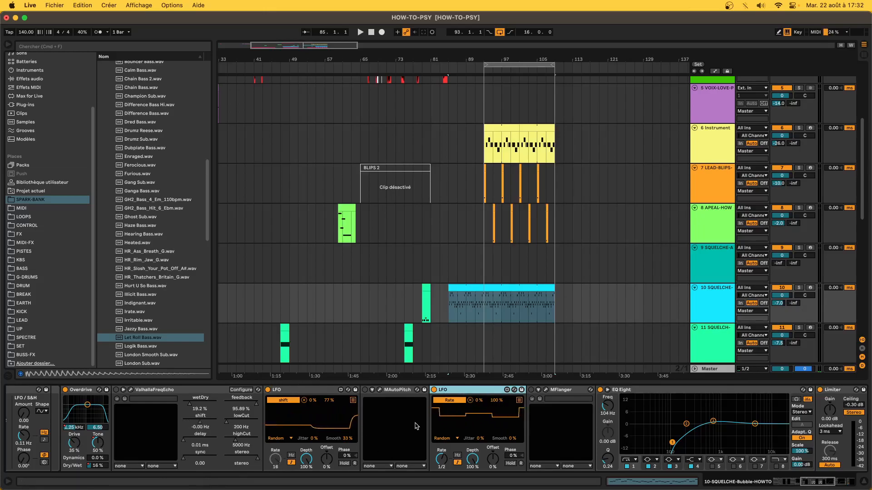
left_click(364, 390)
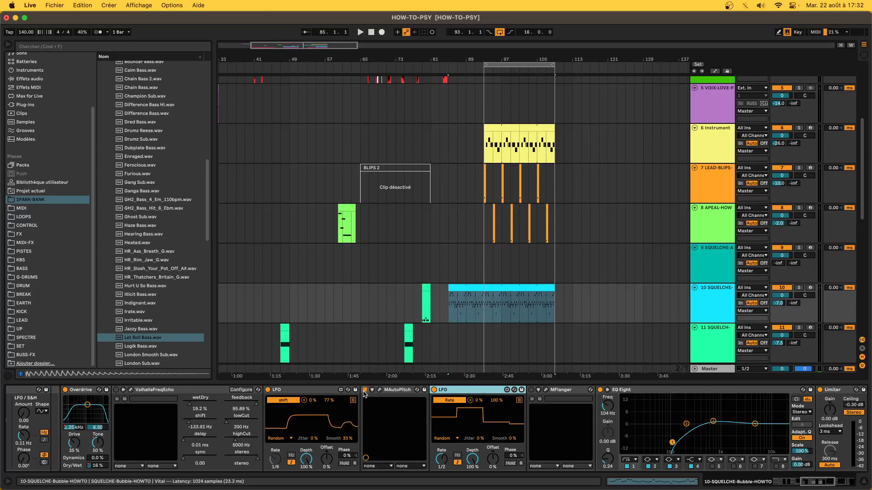
left_click(380, 391)
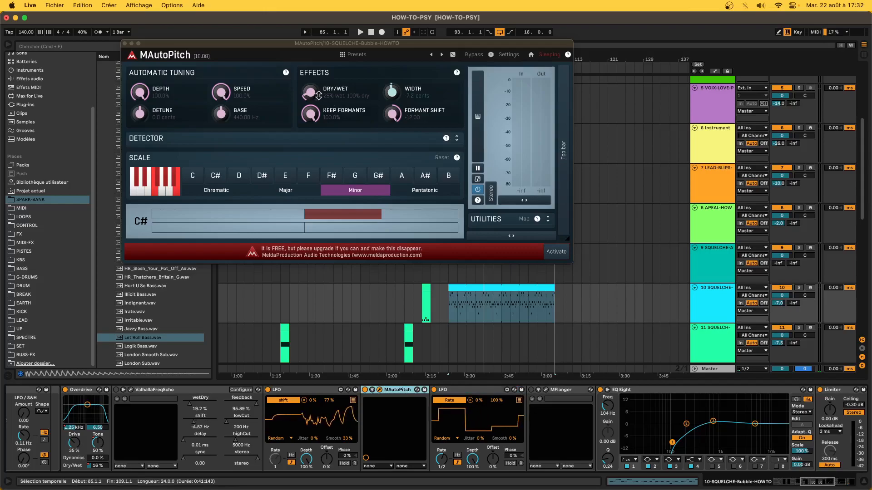
Solo track 10 and audition it while lowering MAutoPitch's Dry/Wet to 0% wet
left_click_drag(317, 96, 318, 97)
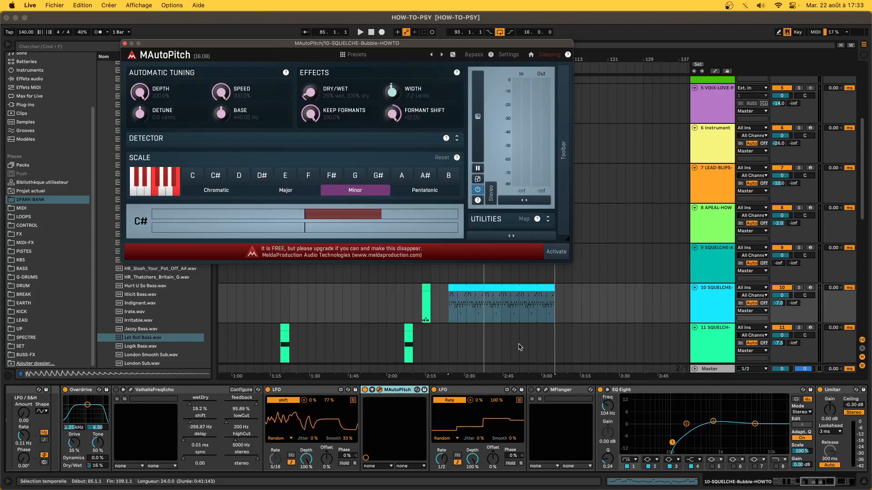
left_click(799, 289)
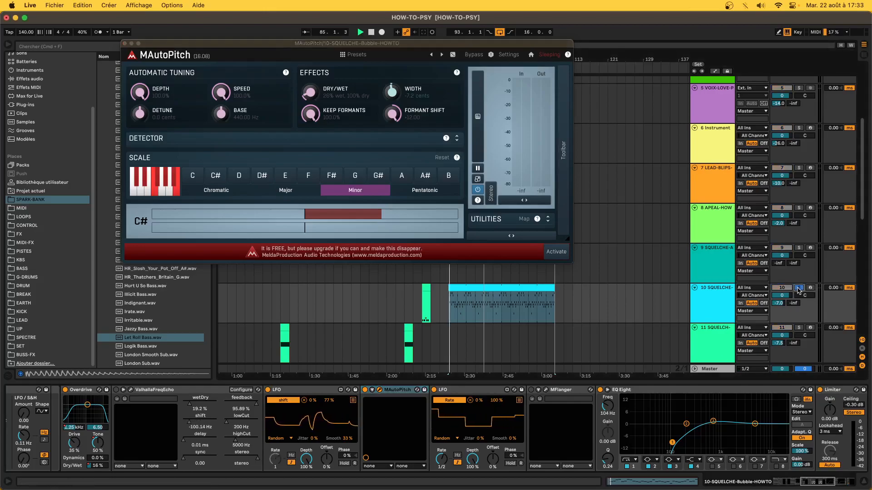
mouse_move(308, 91)
left_mouse_down()
mouse_move(308, 68)
mouse_move(308, 113)
mouse_move(308, 69)
mouse_move(308, 113)
mouse_move(308, 104)
left_mouse_up()
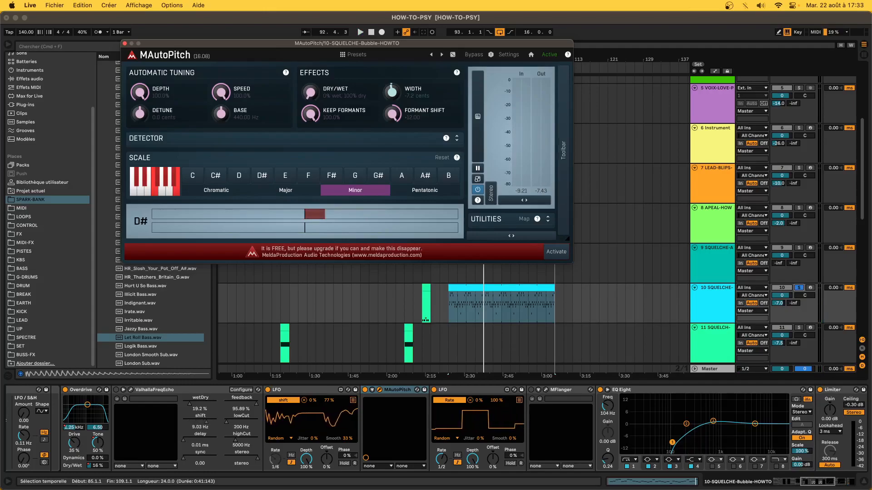
Replay the clip with MAutoPitch's Dry/Wet set to 25% wet, and close the plug-in window
key("space")
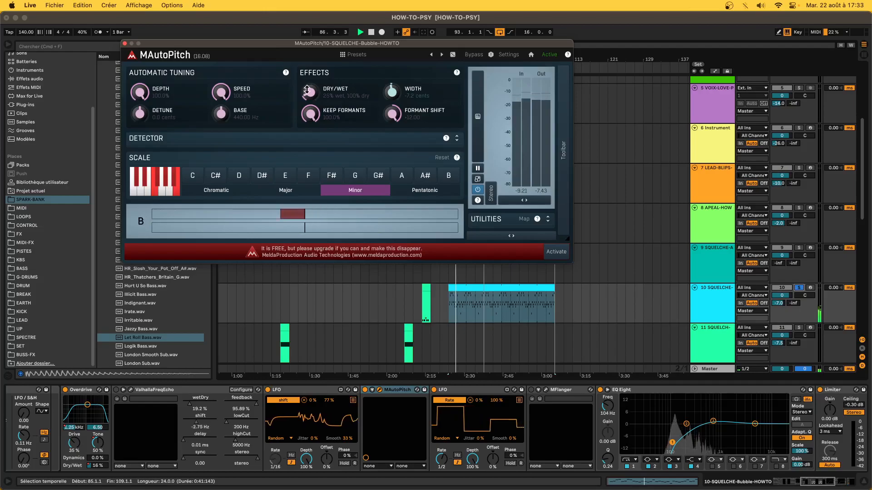
left_click_drag(308, 93, 306, 89)
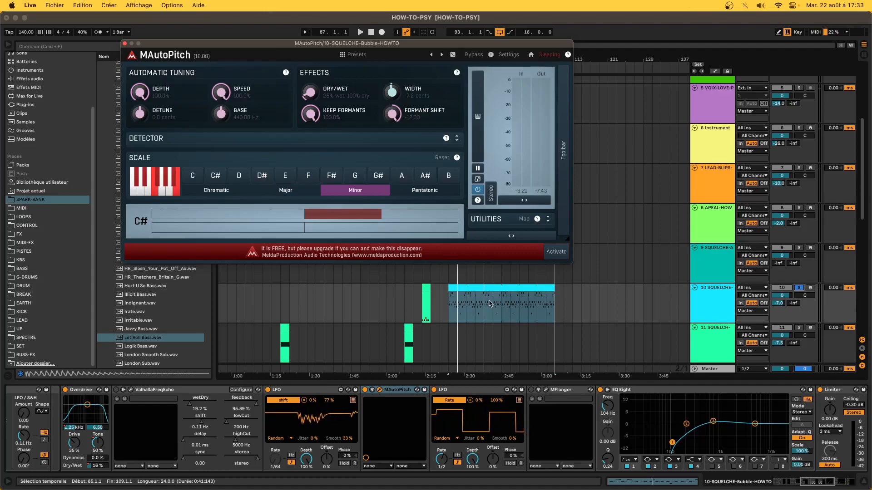
left_click(124, 43)
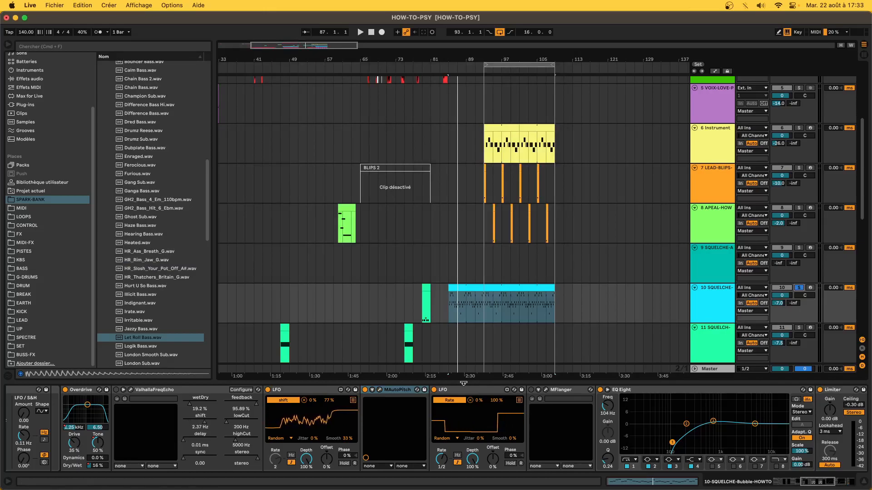
Turn on MFlanger in the SQUELCHE track's chain and bring up its plug-in window
left_click(530, 389)
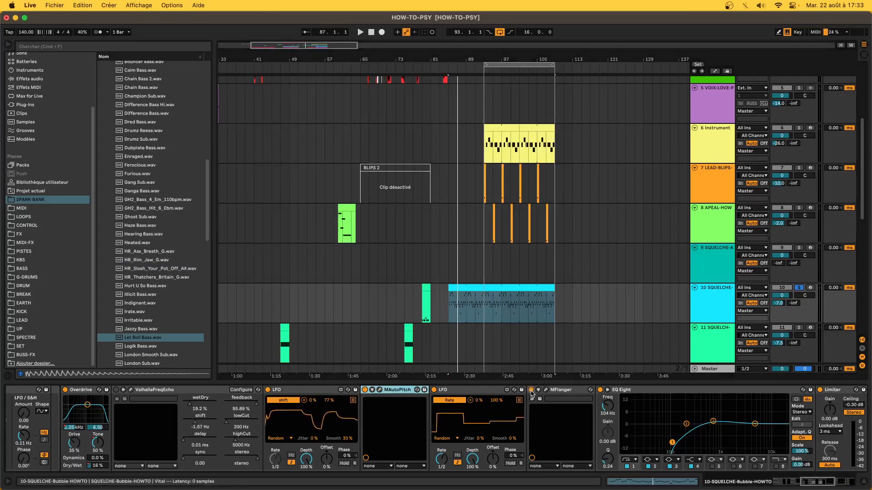
left_click(546, 390)
left_click(545, 390)
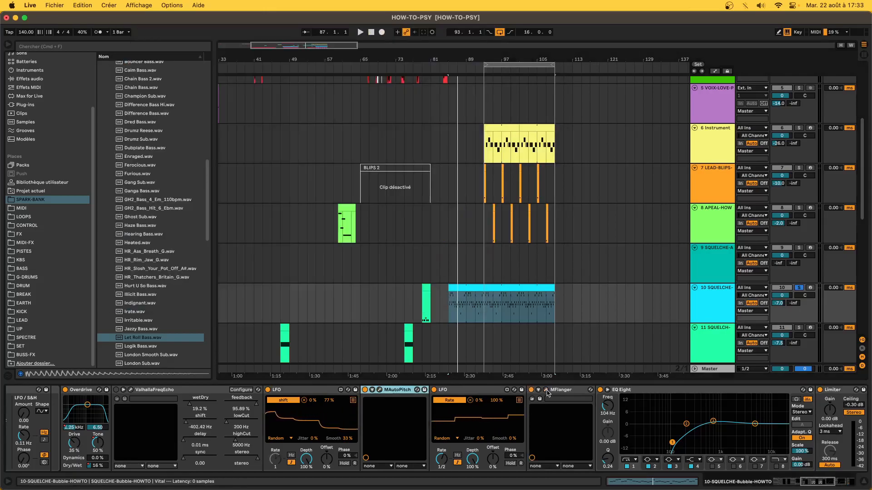
Examine the EQ Eight, Limiter and second EQ Eight that close the SQUELCHE track's effect chain
scroll(548, 393, "right", 10)
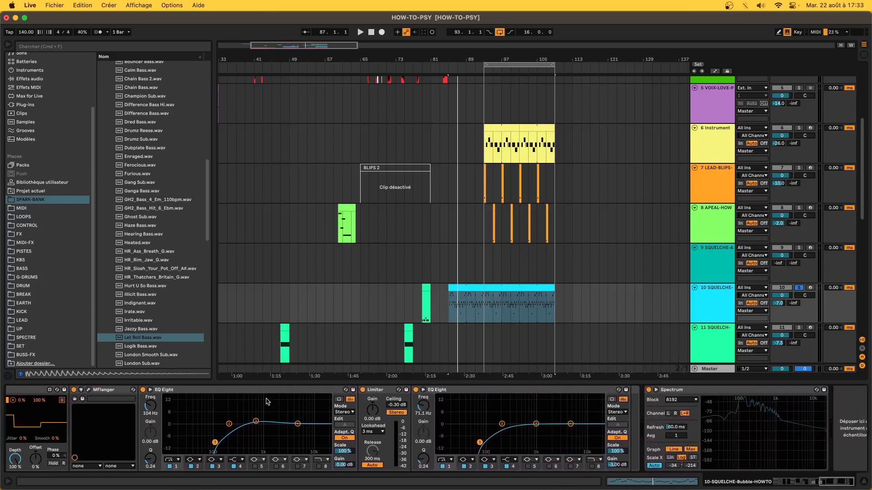
left_click(269, 394)
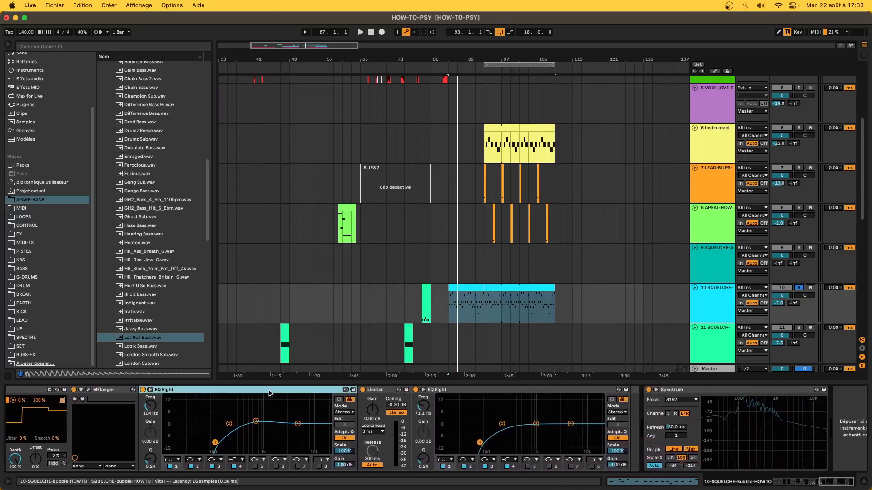
left_click(377, 390)
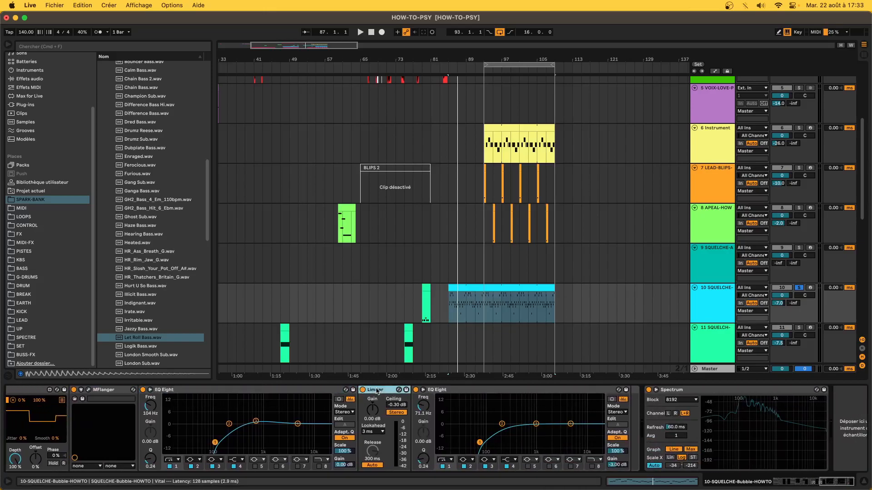
left_click(488, 389)
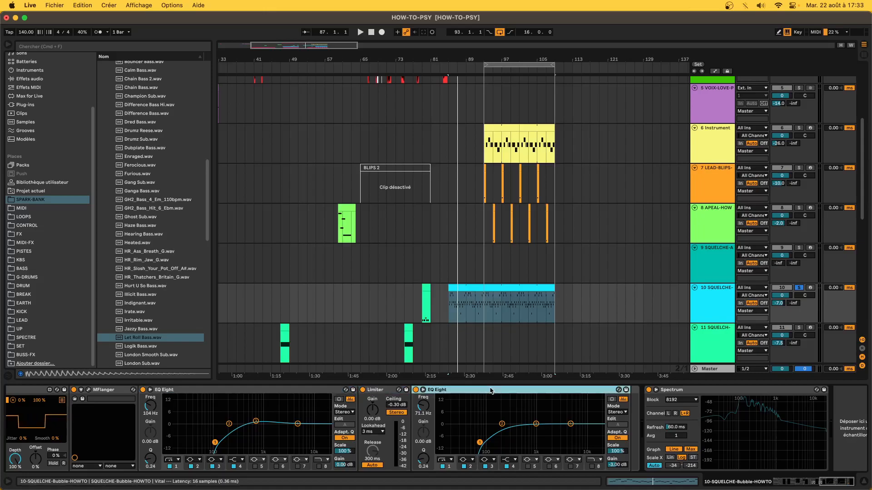
left_click(626, 465)
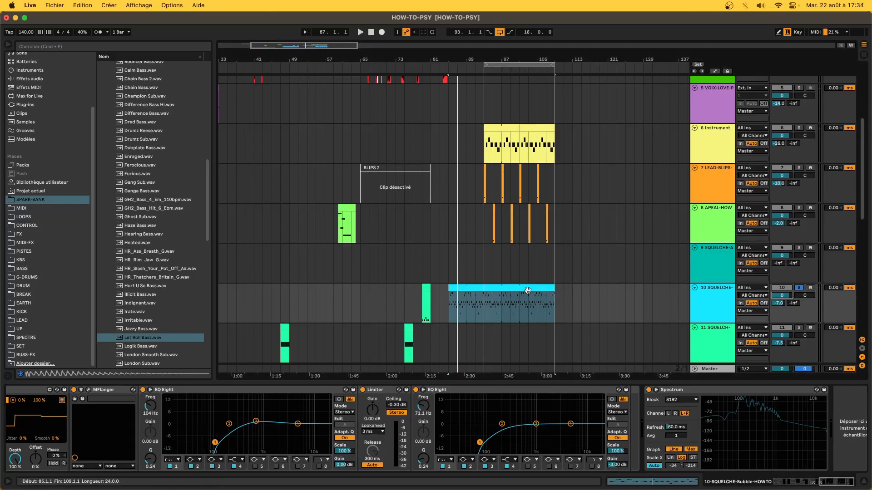
Hide the browser and frame track 10's SQUELCHE clip, spanning bars 85 to 109, in the arrangement
scroll(459, 266, "down", 10)
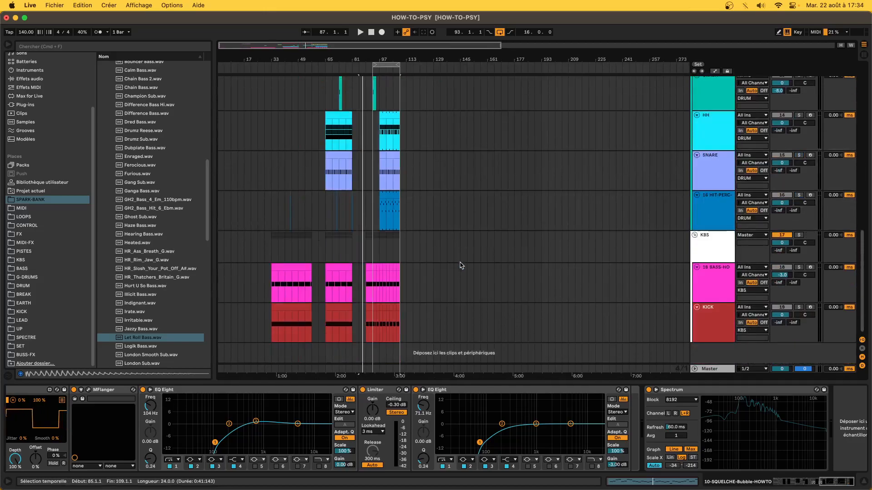
scroll(373, 192, "up", 5)
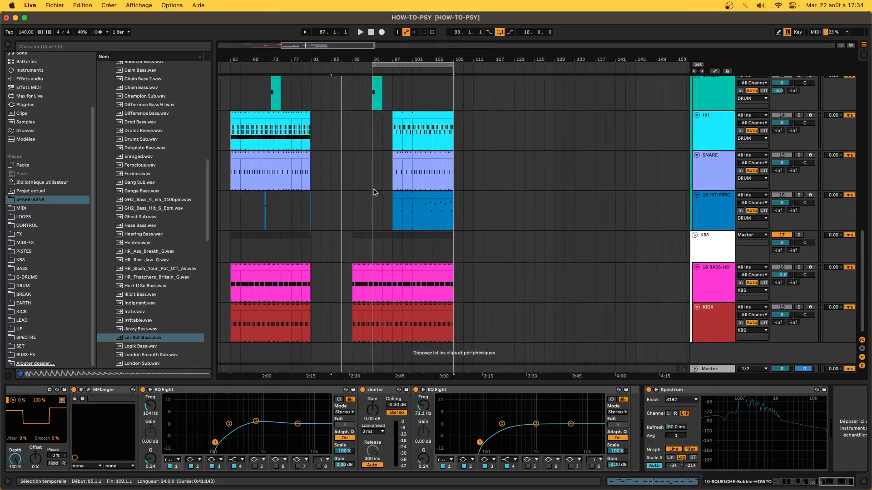
left_click(8, 46)
left_click(157, 245)
scroll(157, 245, "up", 8)
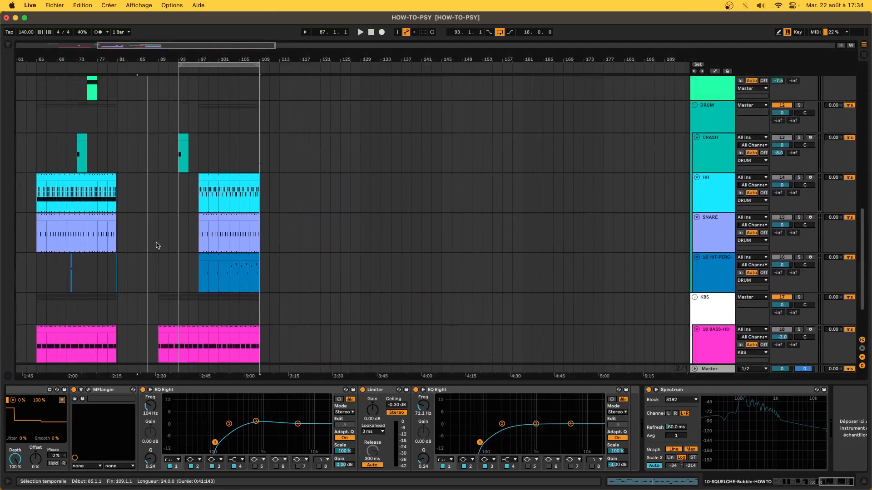
scroll(156, 245, "up", 1)
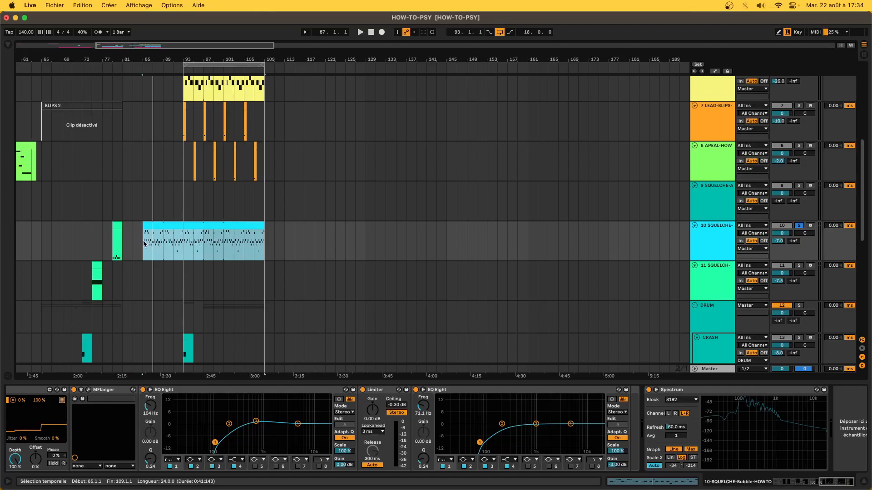
scroll(144, 243, "up", 5)
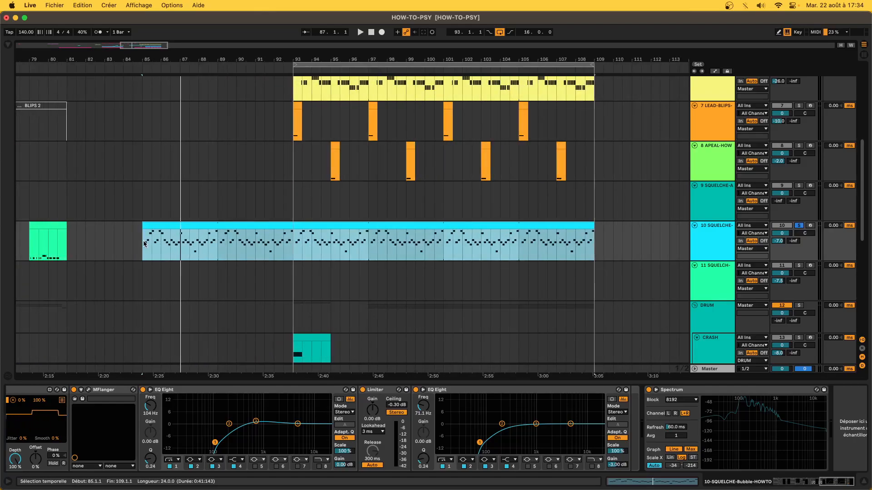
scroll(188, 236, "left", 3)
scroll(188, 236, "down", 1)
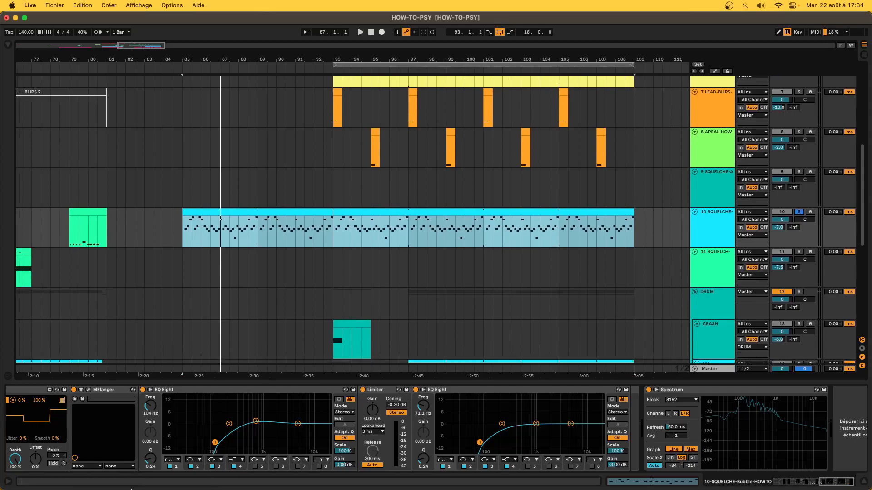
Unsolo track 10 and briefly audition its clip with the other tracks from bar 85
scroll(158, 448, "left", 15)
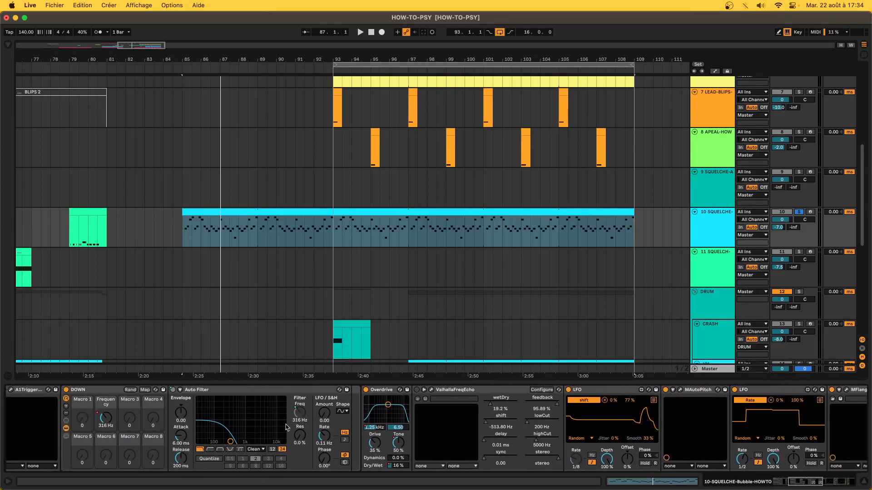
scroll(500, 409, "left", 5)
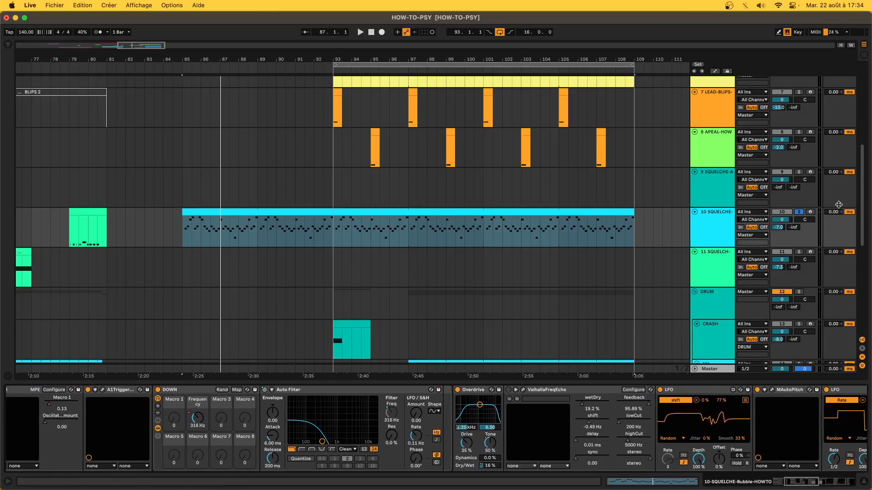
left_click(799, 215)
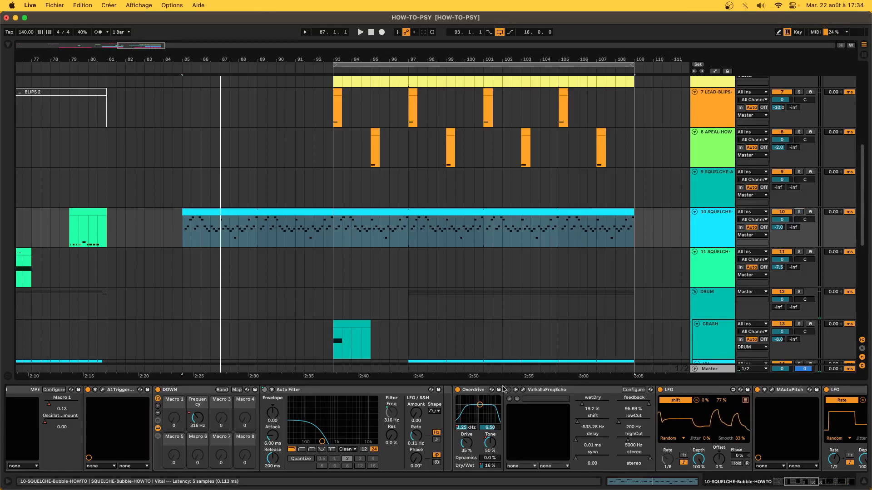
key("space")
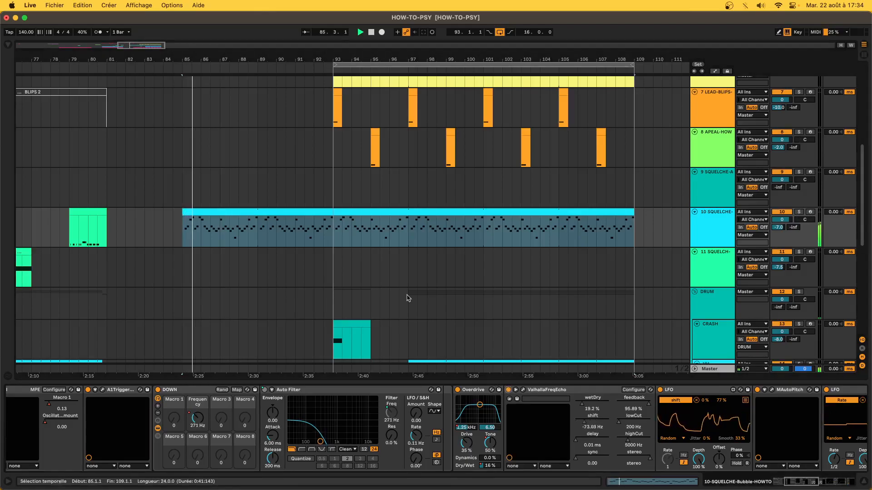
key("w")
left_click(244, 210)
key("space")
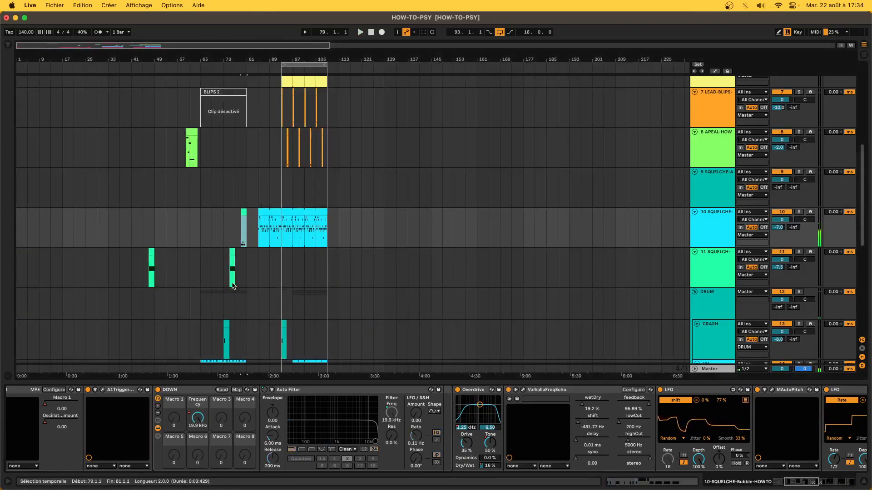
Select bars 65 to 89 from the HIT-PERC track down through the bass and kick tracks
scroll(233, 286, "down", 6)
left_click(189, 203)
left_click_drag(200, 199, 271, 313)
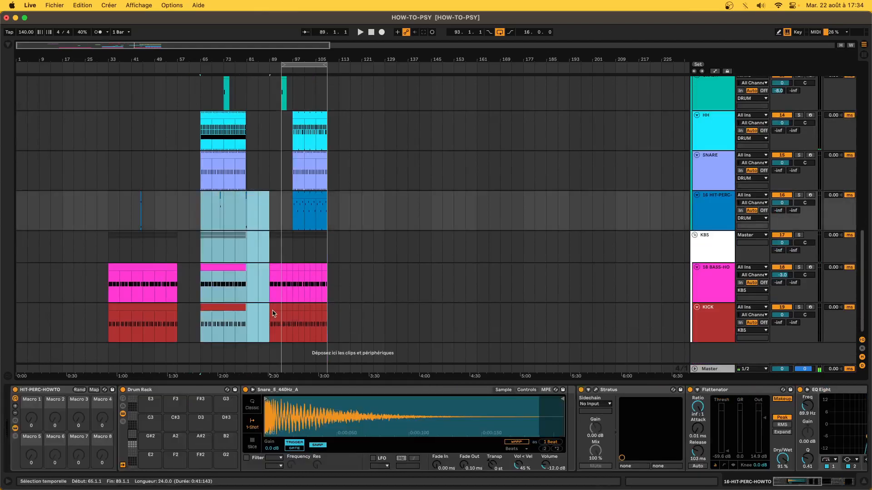
scroll(232, 153, "up", 2)
scroll(232, 153, "up", 5)
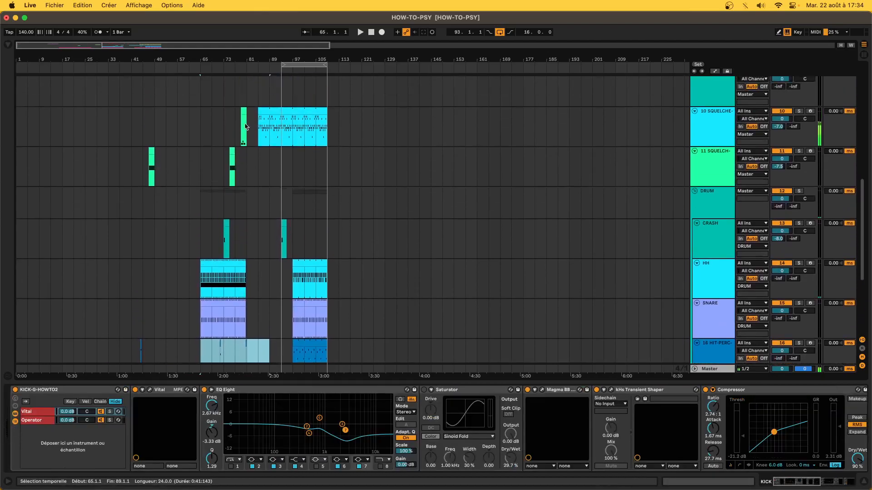
Play the arrangement from track 10's short clip at bar 79 and lower ValhallaFreqEcho's wetDry to 16.4 %
left_click(244, 137)
key("space")
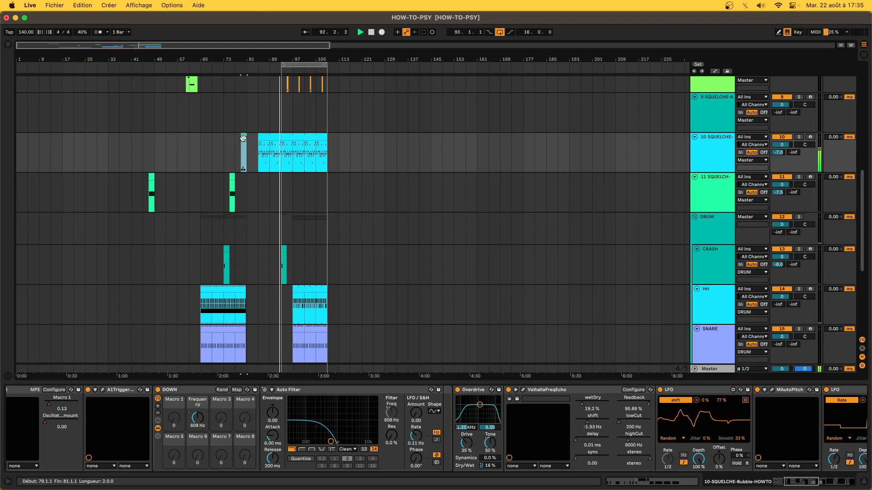
left_click(582, 404)
left_click_drag(582, 404, 582, 405)
left_click(239, 235)
Open Vital on the track 6 Instrument Rack to view its Voice page, and close the plug-in window
scroll(241, 235, "up", 6)
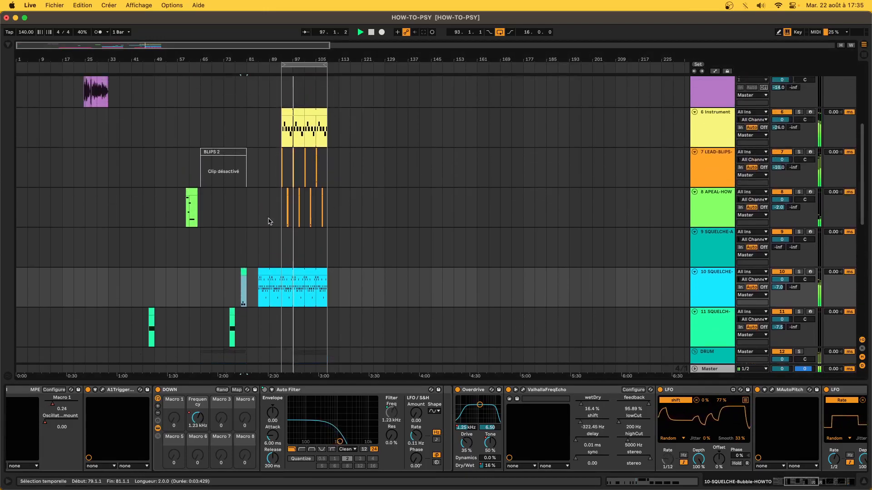
left_click(298, 119)
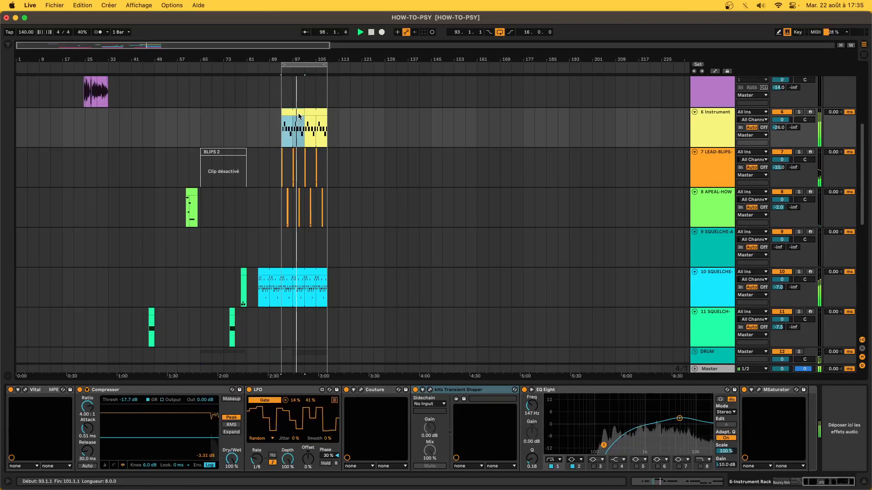
left_click(25, 389)
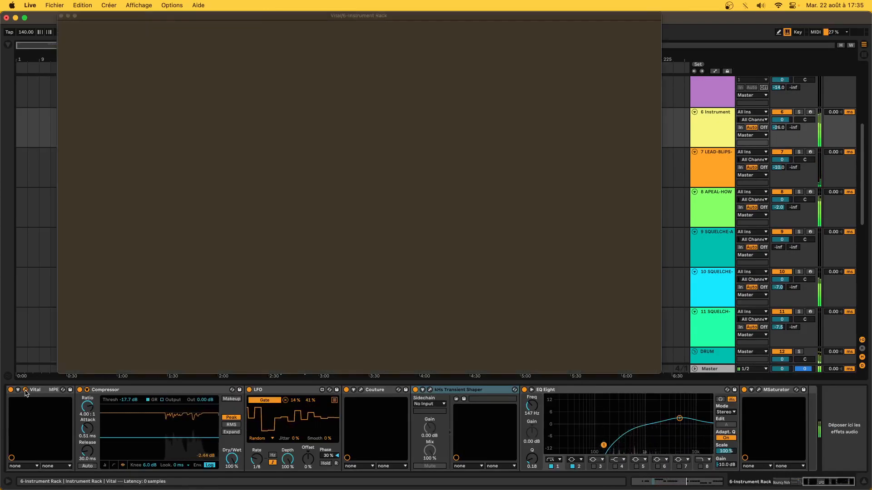
left_click(116, 30)
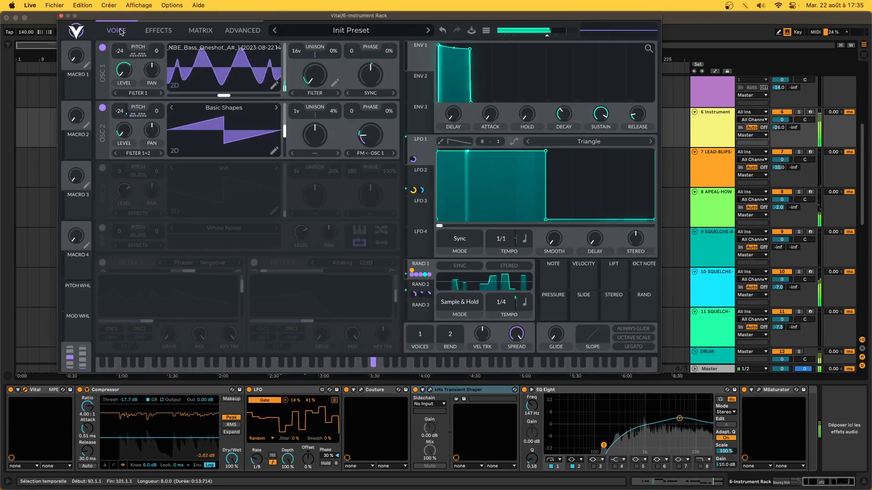
left_click(61, 16)
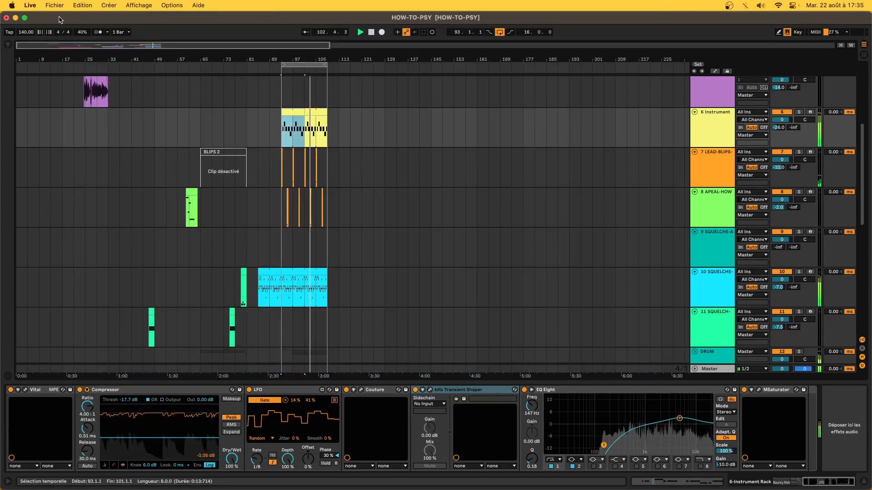
Select the LEAD-BLIPS clip at bar 105 to view its device chain, and look over the drum and bass tracks
scroll(307, 159, "up", 2)
scroll(307, 158, "up", 2)
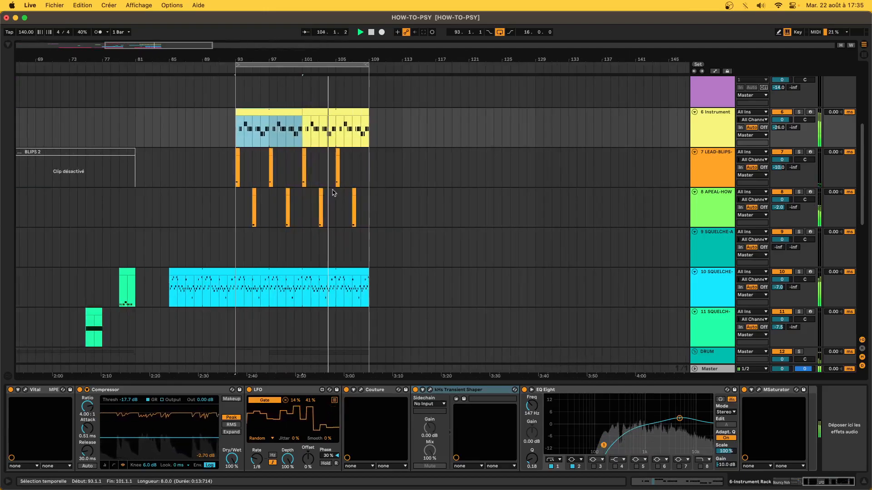
left_click(342, 152)
left_click(337, 153)
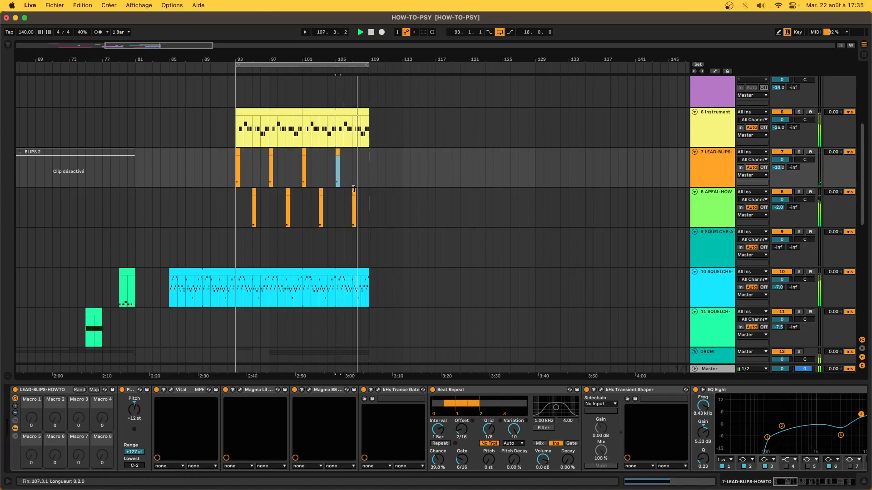
scroll(354, 191, "down", 5)
scroll(354, 191, "down", 10)
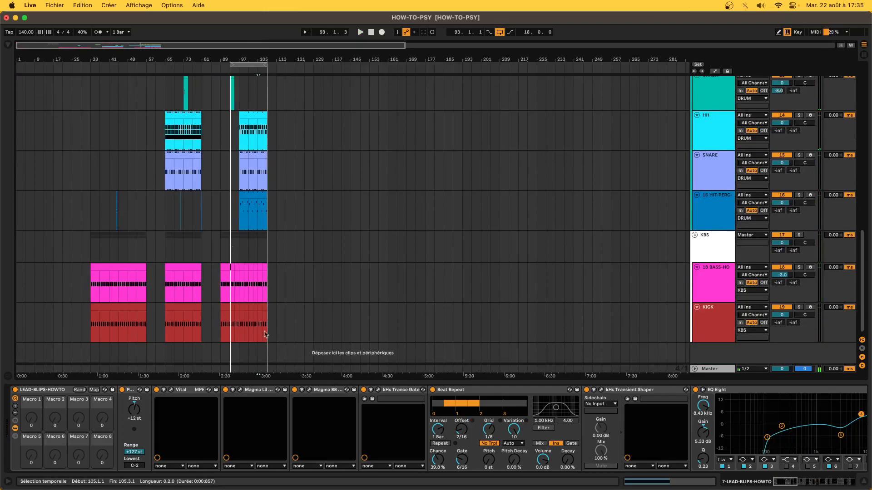
Place the insertion marker at bar 89 on track 10 and select its whole clip from bar 85 to 109
scroll(223, 265, "up", 8)
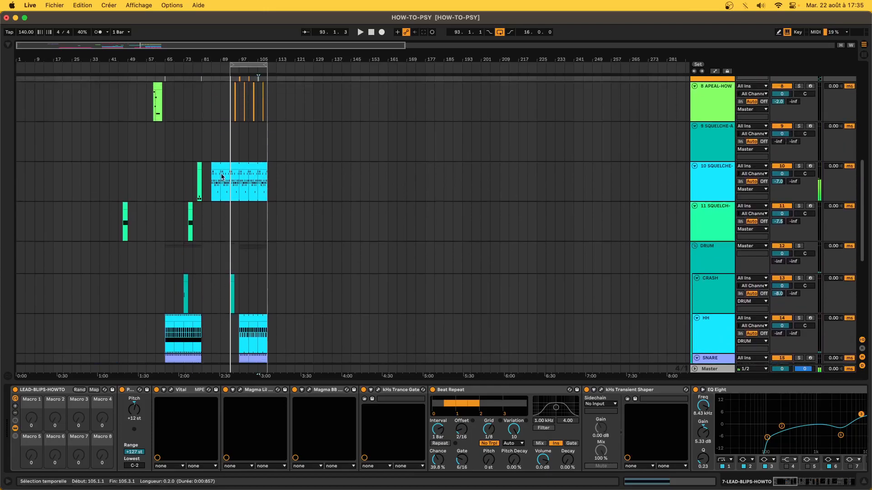
left_click(223, 177)
left_click(223, 195)
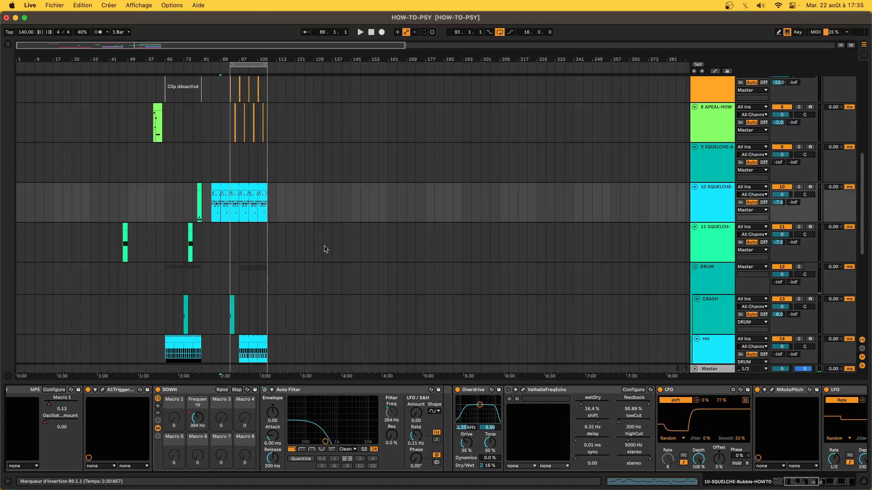
scroll(253, 268, "down", 5)
scroll(254, 248, "up", 4)
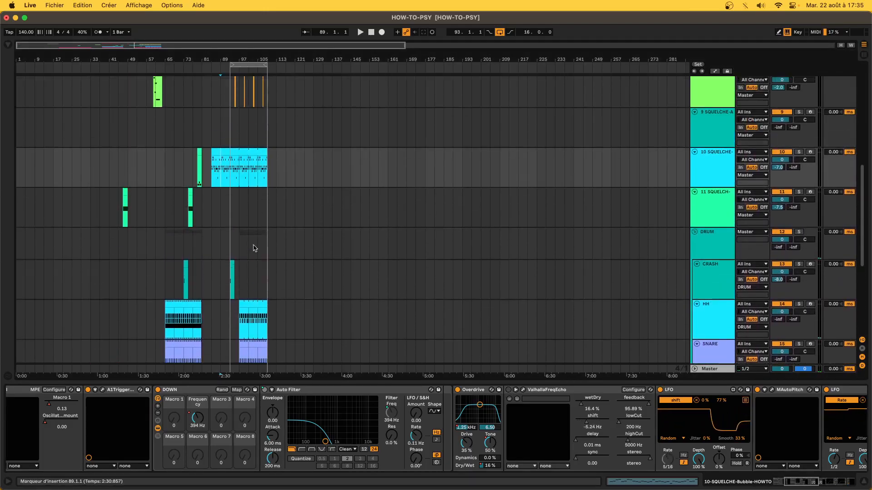
left_click(232, 182)
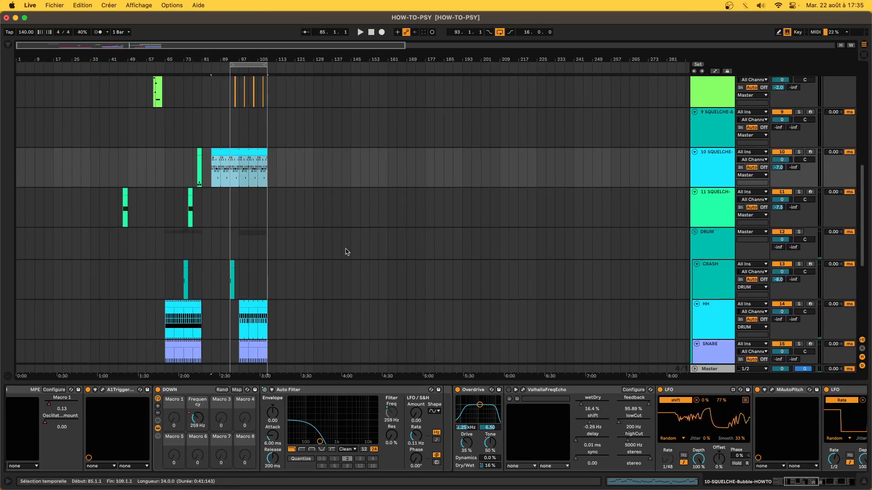
Select bars 93 to 109 of the track 6 Instrument part, and the same range on the bass track
scroll(404, 298, "down", 4)
scroll(240, 215, "up", 10)
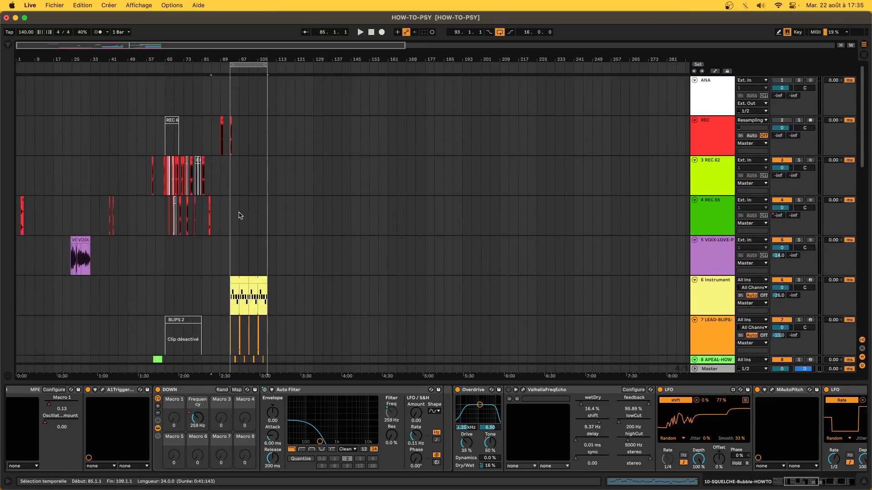
left_click_drag(230, 295, 268, 298)
scroll(268, 298, "down", 10)
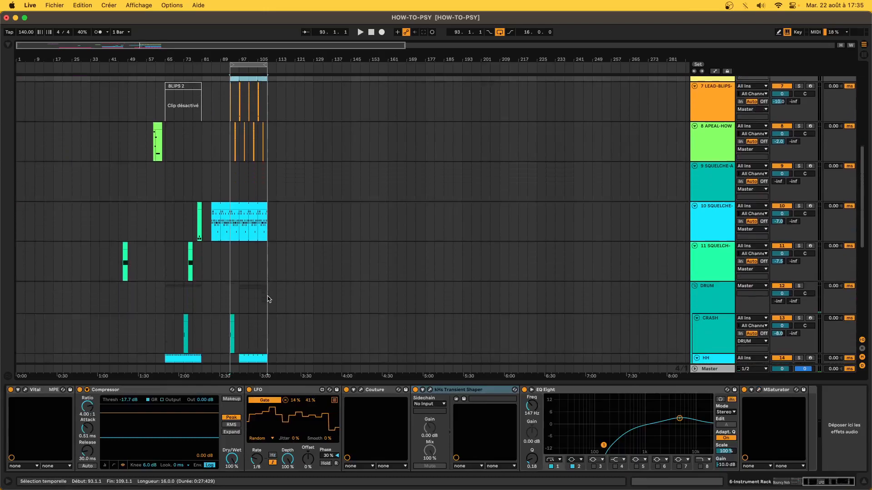
left_click_drag(232, 255, 270, 301)
Return to track 10 and reselect its SQUELCHE clip to bring back that track's device chain
scroll(270, 302, "up", 5)
scroll(254, 288, "up", 4)
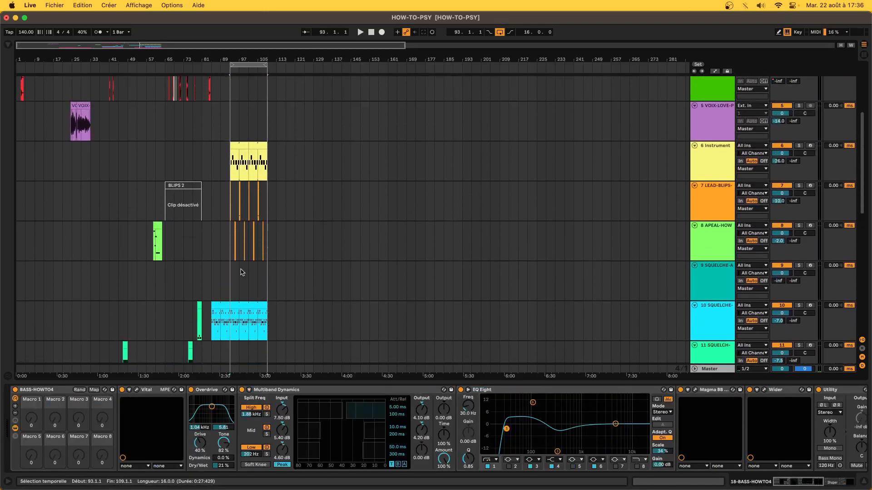
left_click(259, 305)
left_click(259, 305)
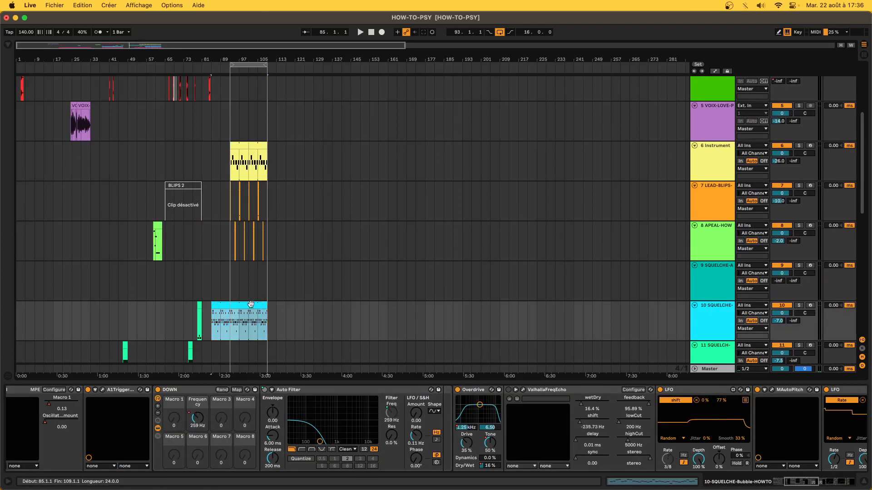
Toggle the ValhallaFreqEcho effect in track 10's device chain and select bars 85 to 113 of that track
left_click(508, 390)
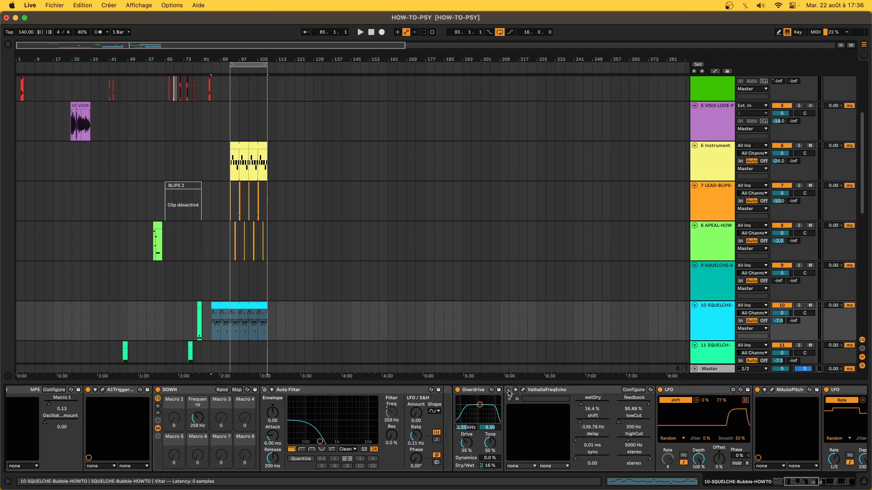
left_click(261, 320)
scroll(267, 305, "down", 3)
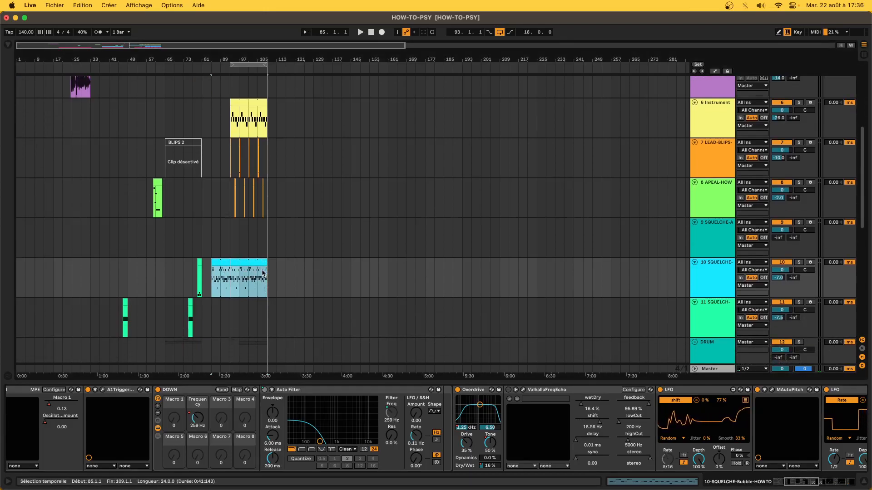
left_click(279, 288, "shift")
scroll(279, 288, "down", 10)
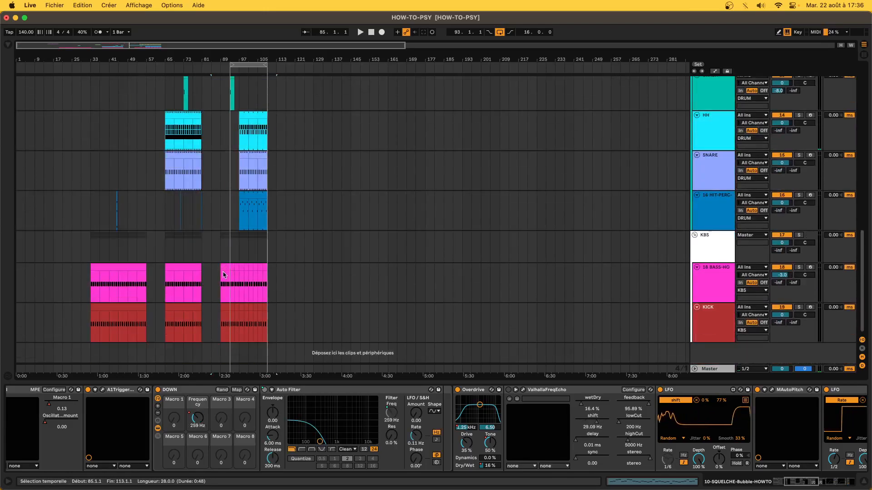
Select bars 93 to 113 across the KBS, bass and kick tracks, and place the insertion marker at bar 65 on KBS
left_click_drag(229, 245, 273, 311)
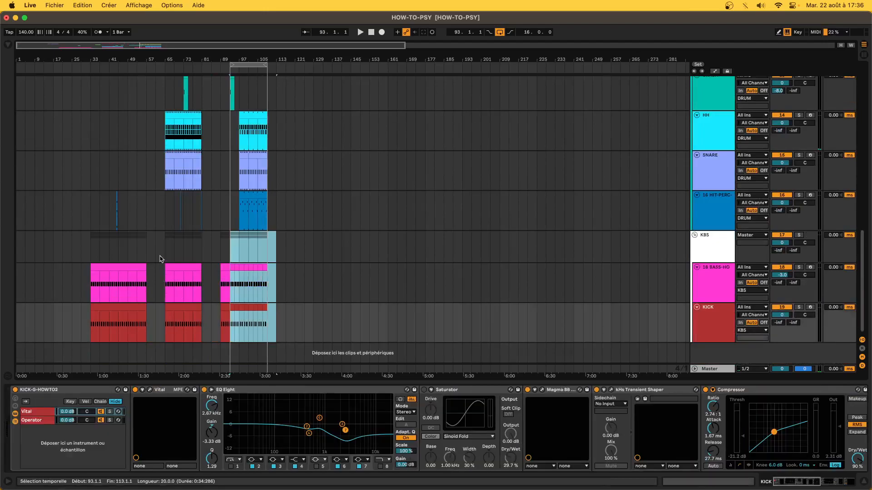
left_click(161, 259)
left_click(166, 259)
scroll(166, 259, "up", 5)
scroll(167, 259, "up", 8)
scroll(167, 255, "up", 10)
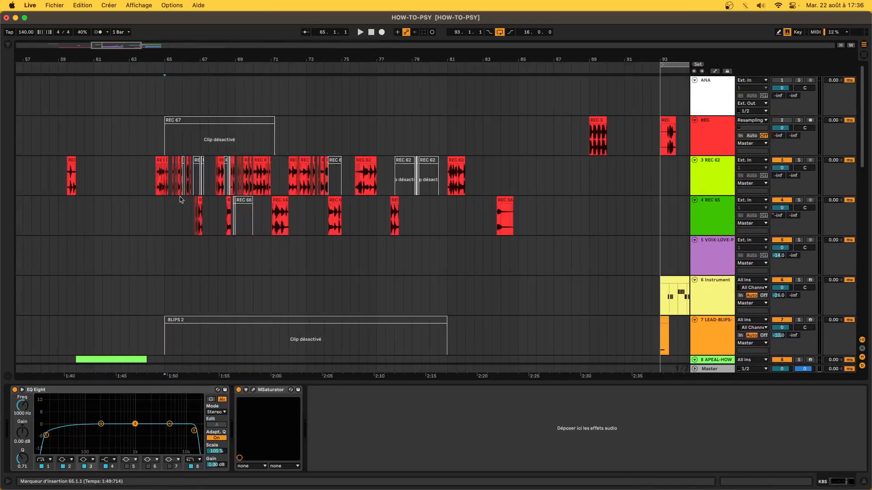
Select bars 65 to 81 of tracks 3 and 4, and select the deactivated BLIPS 2 clip on track 7
left_click_drag(165, 189, 447, 230)
scroll(445, 228, "down", 5)
scroll(444, 229, "down", 6)
scroll(445, 229, "up", 3)
left_click(394, 183)
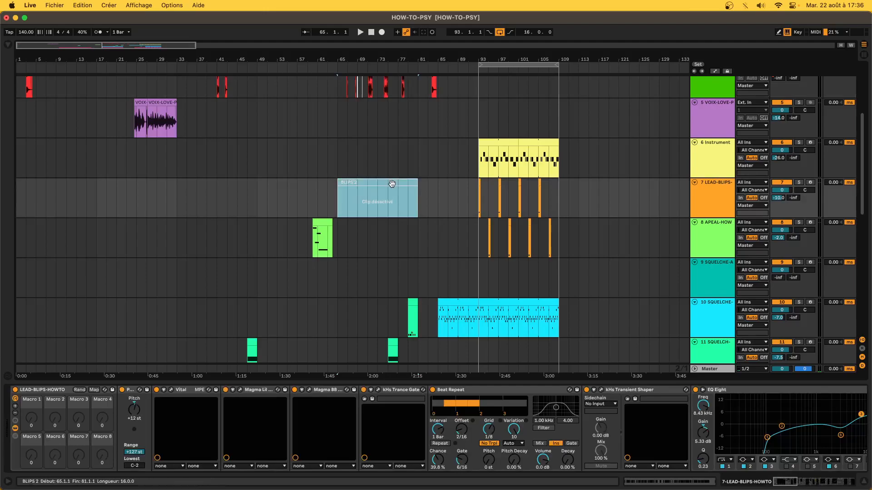
scroll(392, 183, "up", 5)
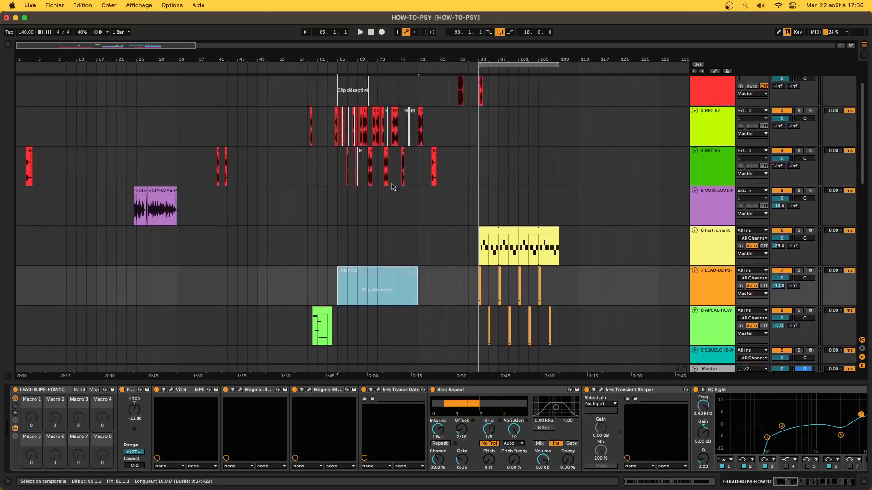
Solo track 3 REC 62 and listen to it briefly from bar 65
left_click(800, 144)
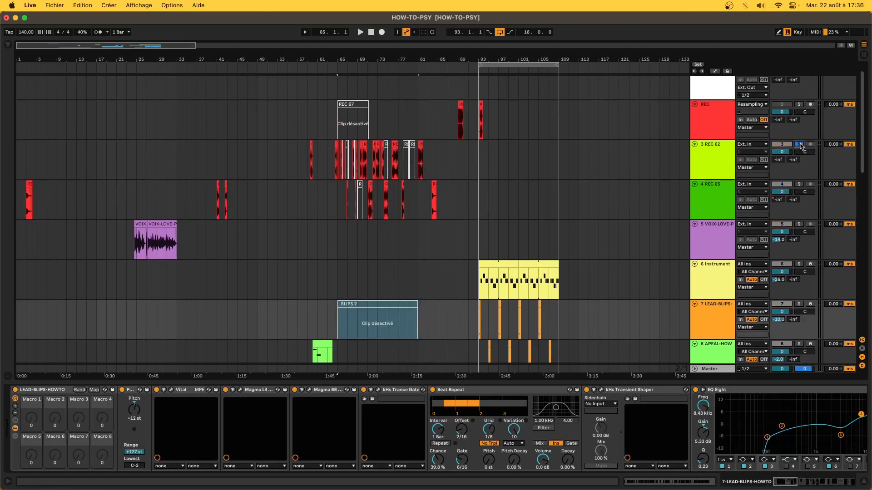
key("space")
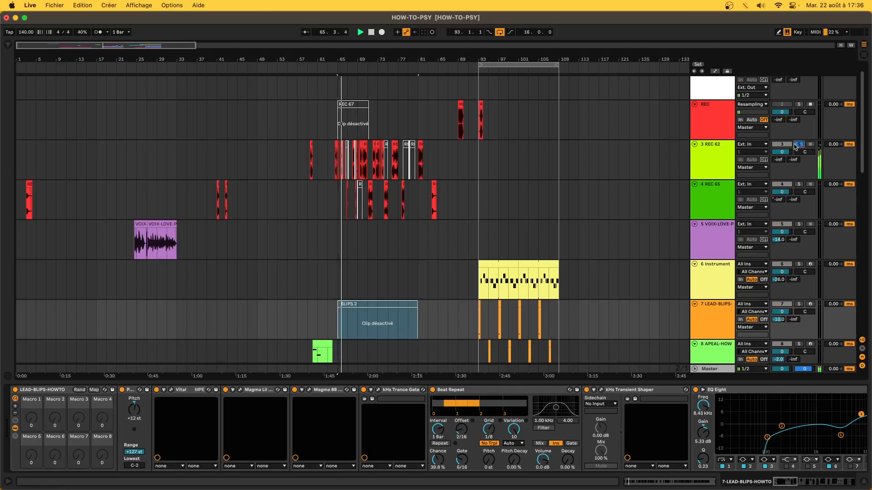
key("space")
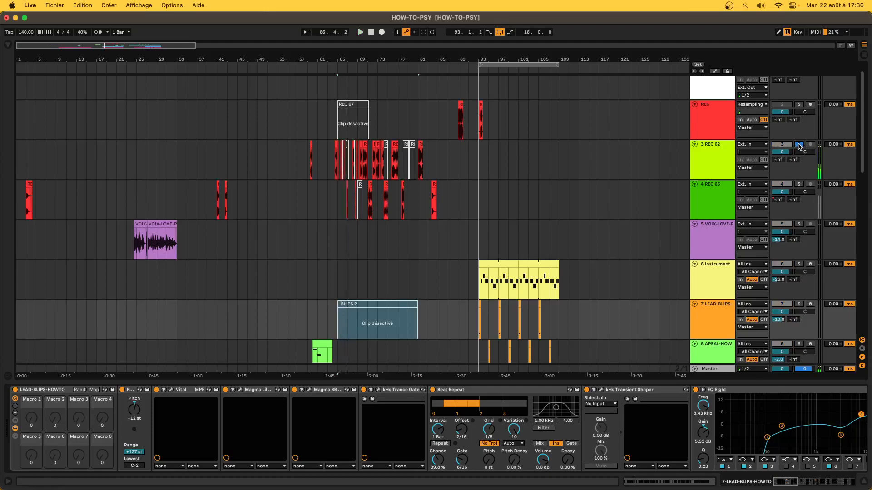
Copy eight bars of the Instrument part to bar 65 on track 6, solo the track and play it together with REC 62
left_click_drag(505, 264, 372, 286)
left_click(799, 264)
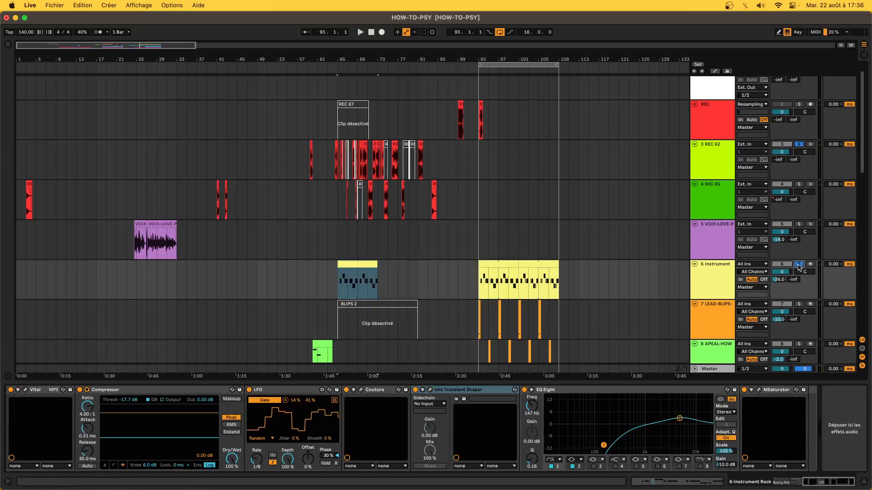
key("space")
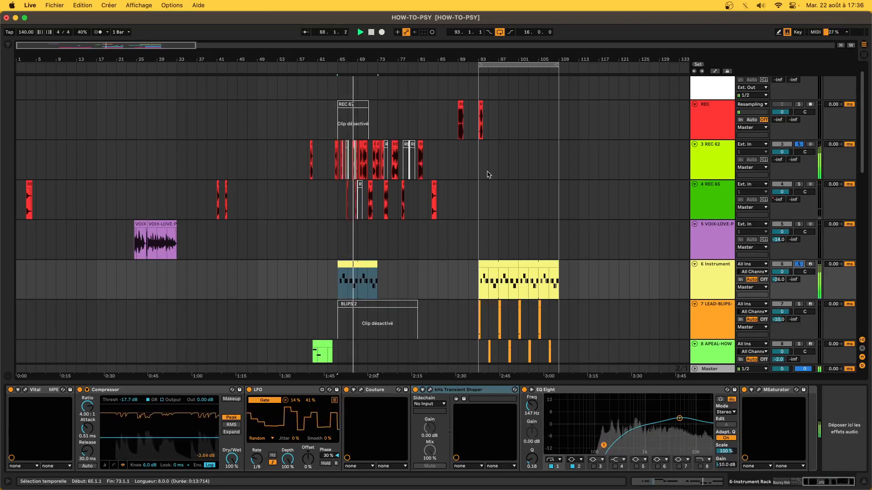
key("space")
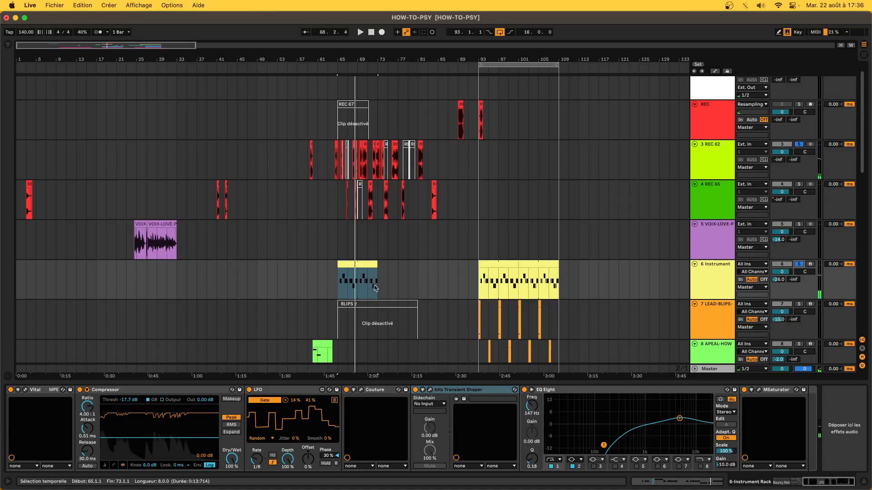
Delete the copied Instrument notes from bars 65 to 73 on track 6
left_click(360, 266)
left_click(360, 266)
scroll(360, 268, "down", 5)
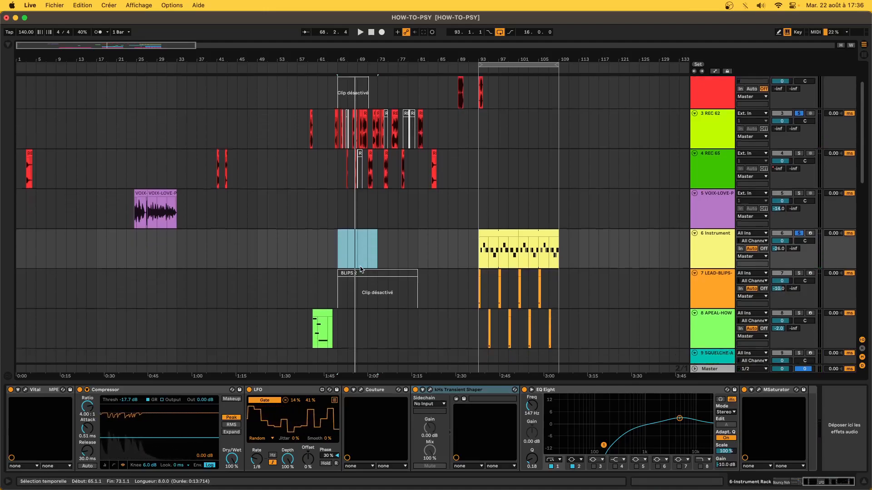
scroll(80, 159, "up", 5)
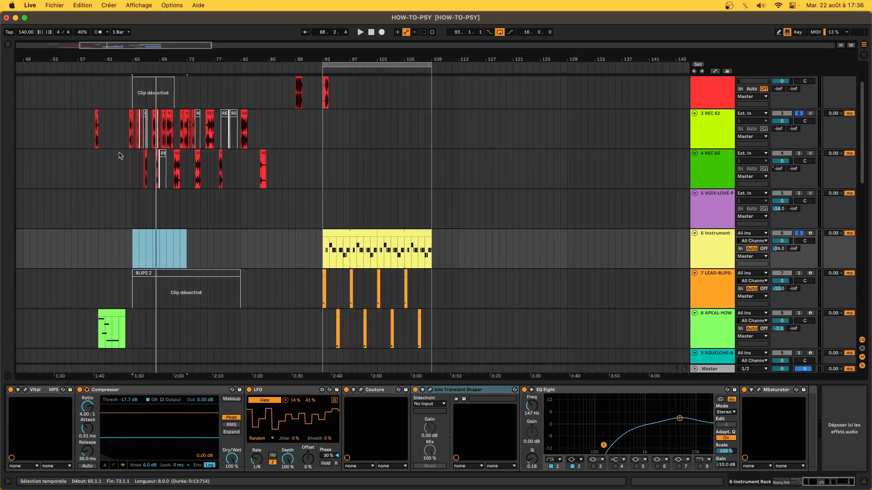
Select bars 65 to 79 of track 4 REC 65 and look over the drum and bass tracks below
left_click_drag(130, 167, 227, 190)
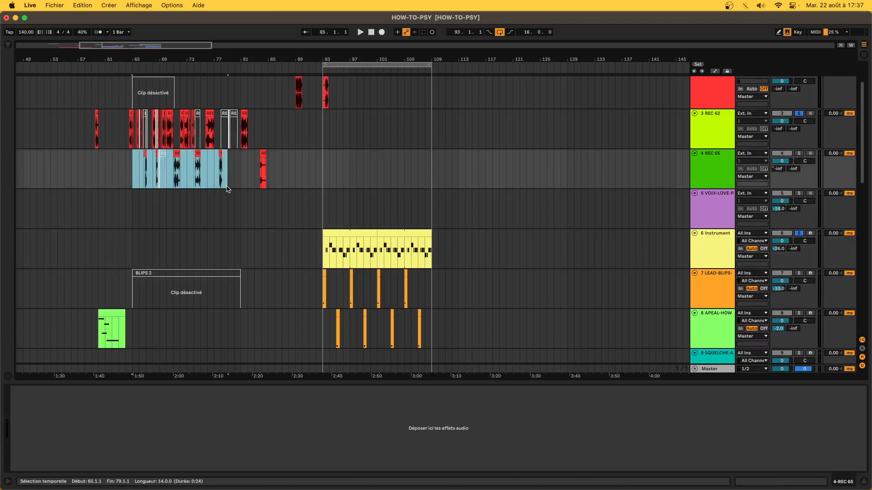
scroll(228, 189, "down", 2)
scroll(228, 189, "down", 8)
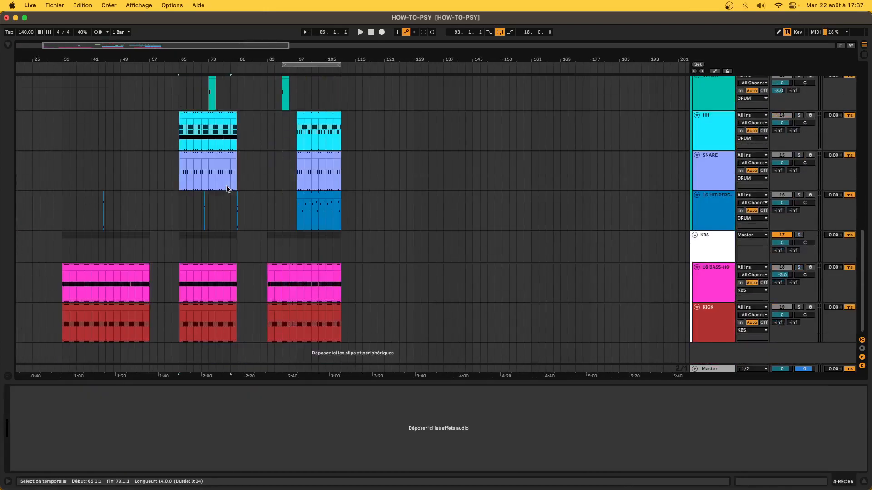
Select bars 81 to 97 across the KBS, bass and kick tracks, and return the insertion marker to bar 65 on KBS
left_click(172, 221)
left_click_drag(174, 217, 345, 299)
left_click_drag(237, 248, 295, 264)
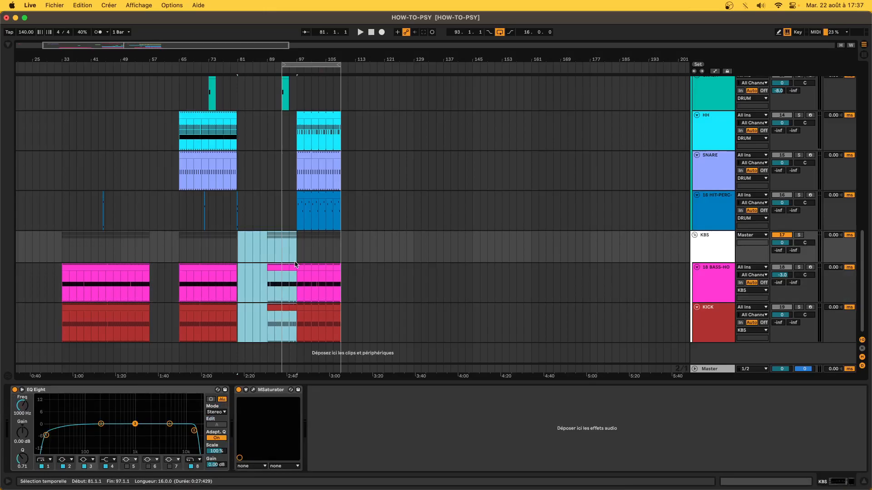
left_click(179, 242)
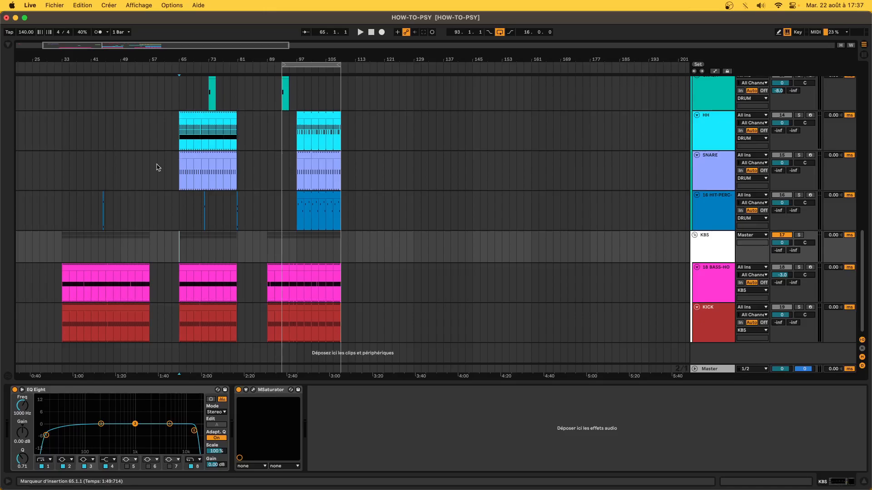
Turn off the track solos and place the insertion marker at bar 99 on the track 6 Instrument part
scroll(332, 207, "up", 15)
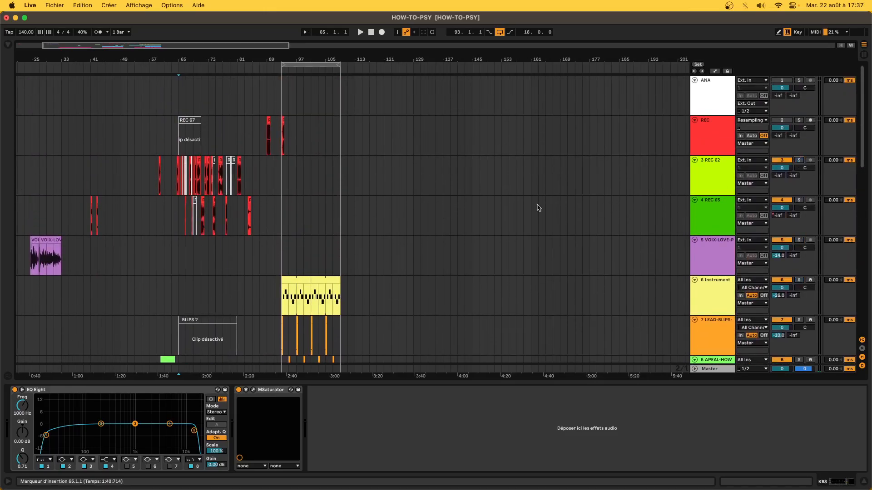
scroll(401, 222, "down", 15)
scroll(304, 244, "up", 10)
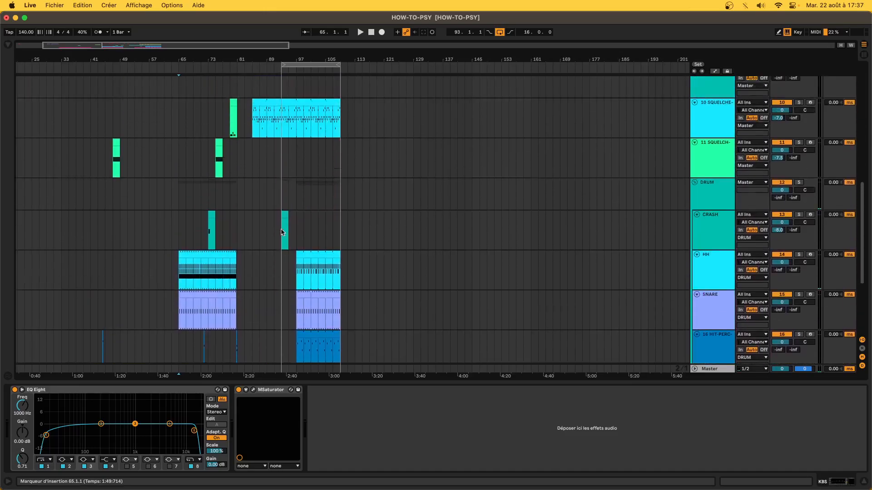
left_click(300, 171)
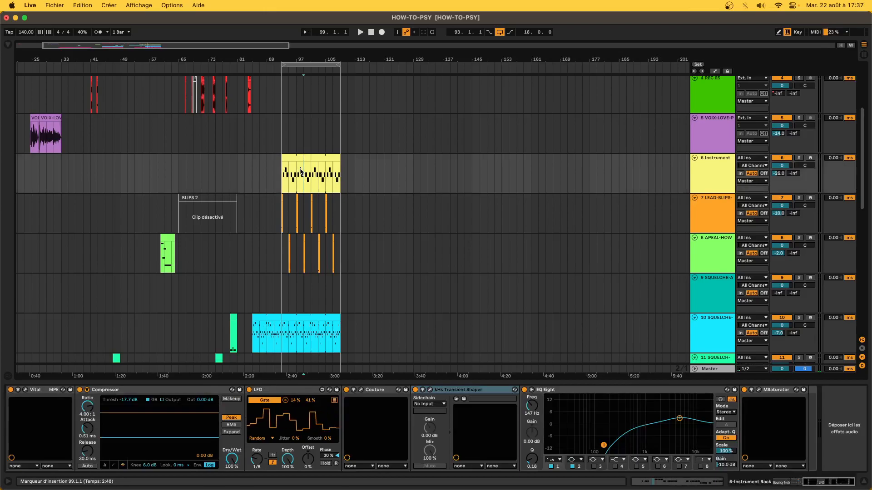
Select bars 65 to 77 across tracks 3 REC 62 and 4 REC 65
scroll(262, 220, "down", 10)
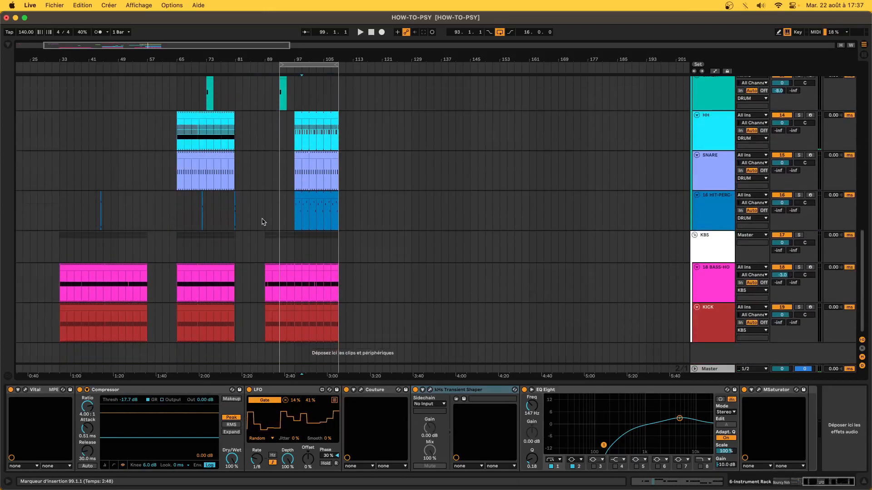
scroll(262, 220, "up", 12)
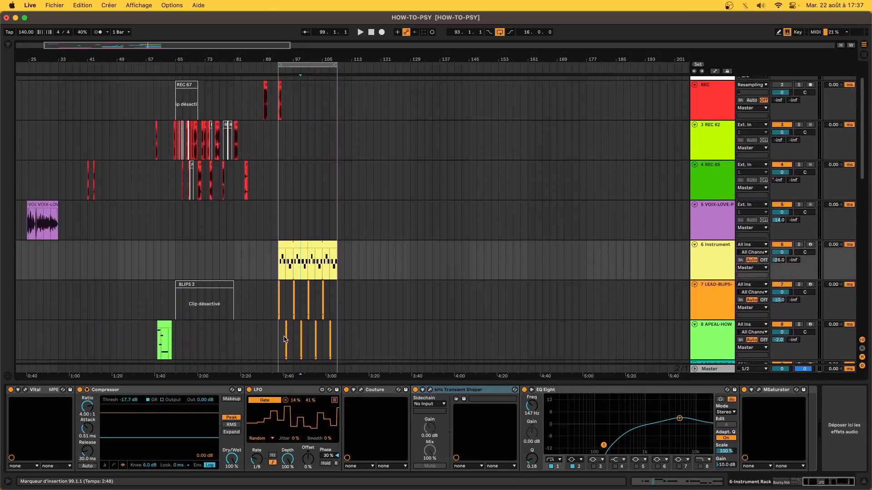
left_click_drag(176, 184, 221, 143)
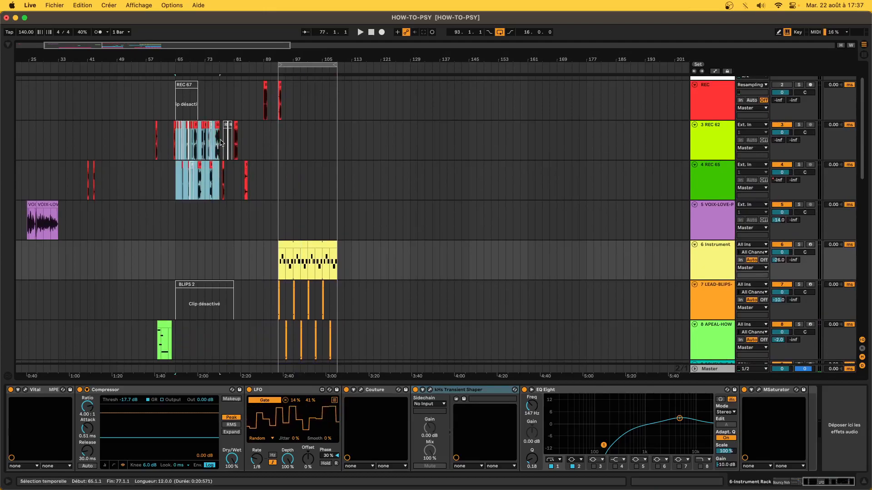